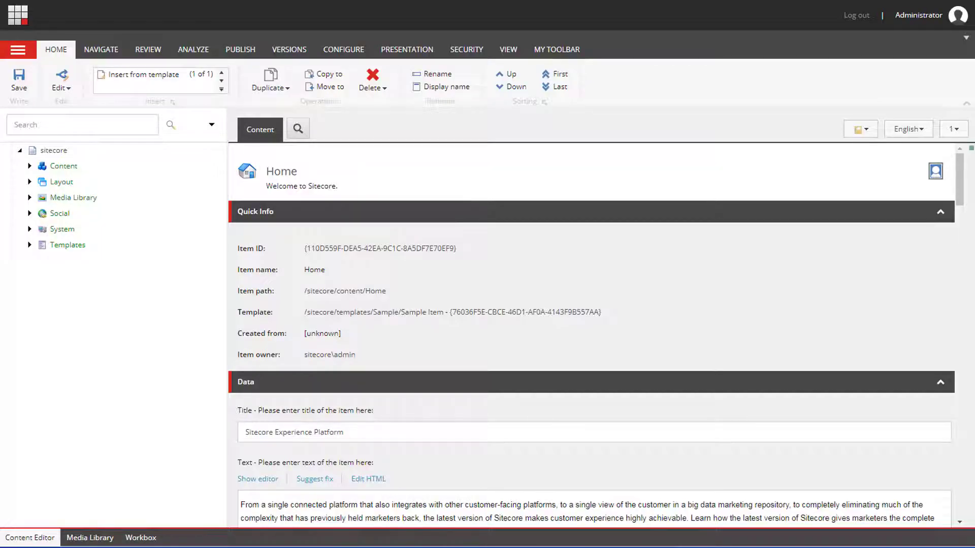
Expand System > Settings > Validation Rules > Field Rules down to the Common and Sample groups
{"action": "left_click", "coordinate": [29, 229]}
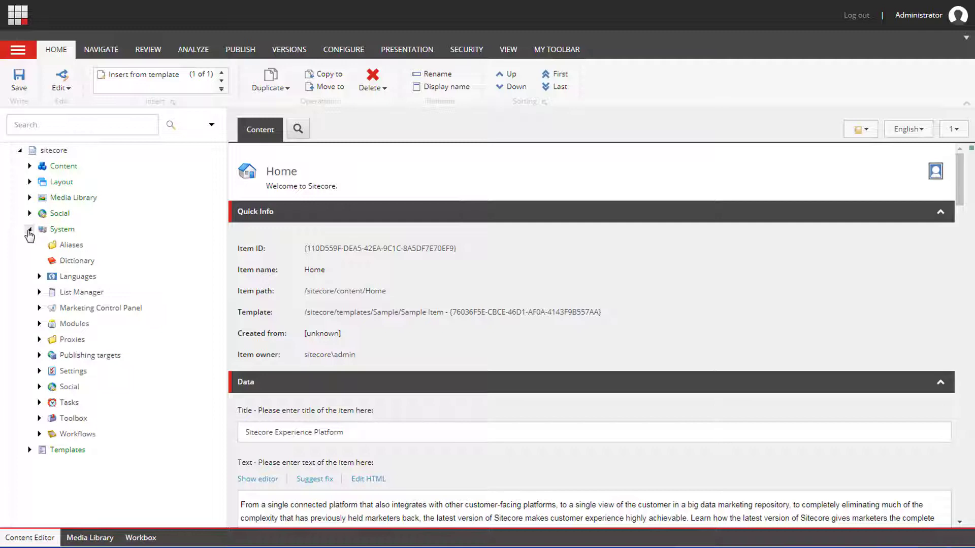
{"action": "left_click", "coordinate": [39, 370]}
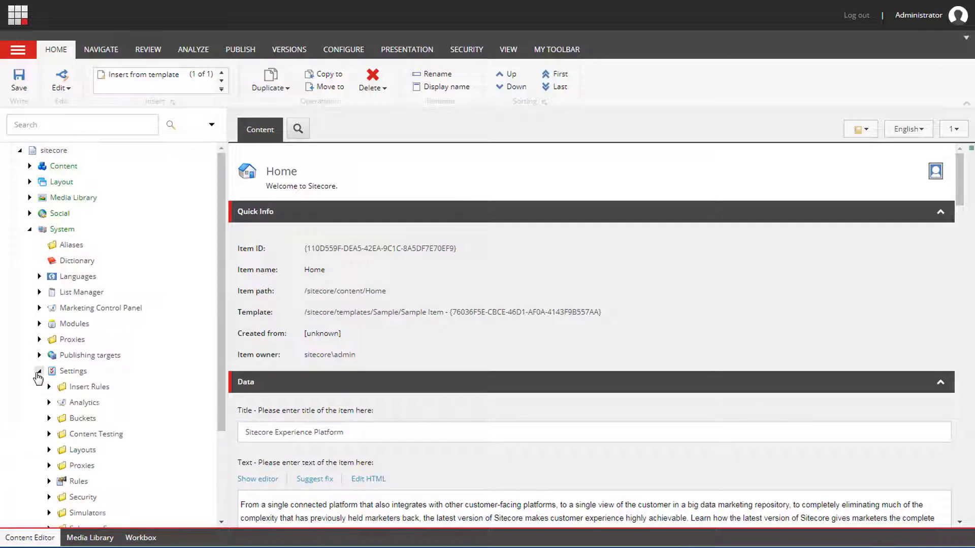
{"action": "scroll", "coordinate": [37, 376], "scroll_direction": "down", "scroll_amount": 3}
{"action": "left_click", "coordinate": [48, 425]}
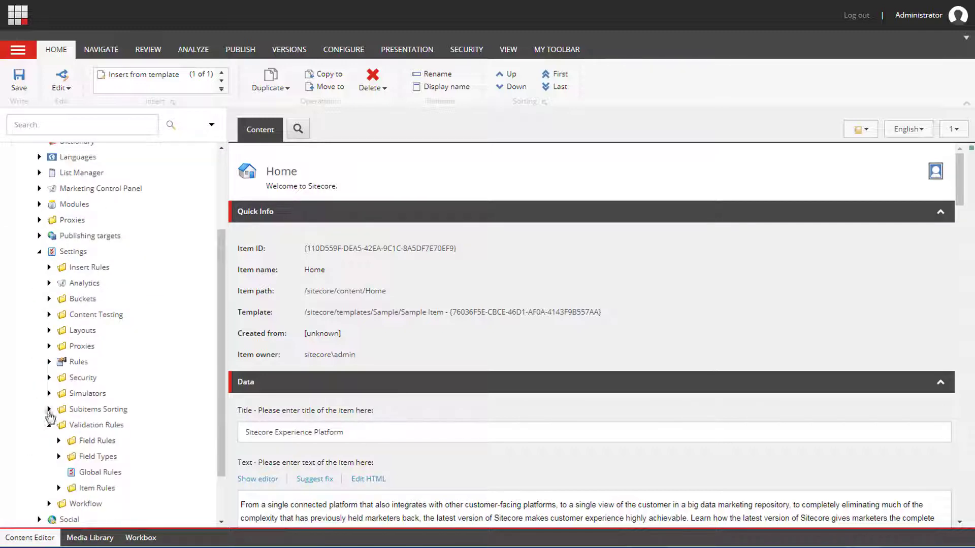
{"action": "scroll", "coordinate": [50, 425], "scroll_direction": "down", "scroll_amount": 2}
{"action": "left_click", "coordinate": [59, 378]}
{"action": "scroll", "coordinate": [56, 383], "scroll_direction": "down", "scroll_amount": 3}
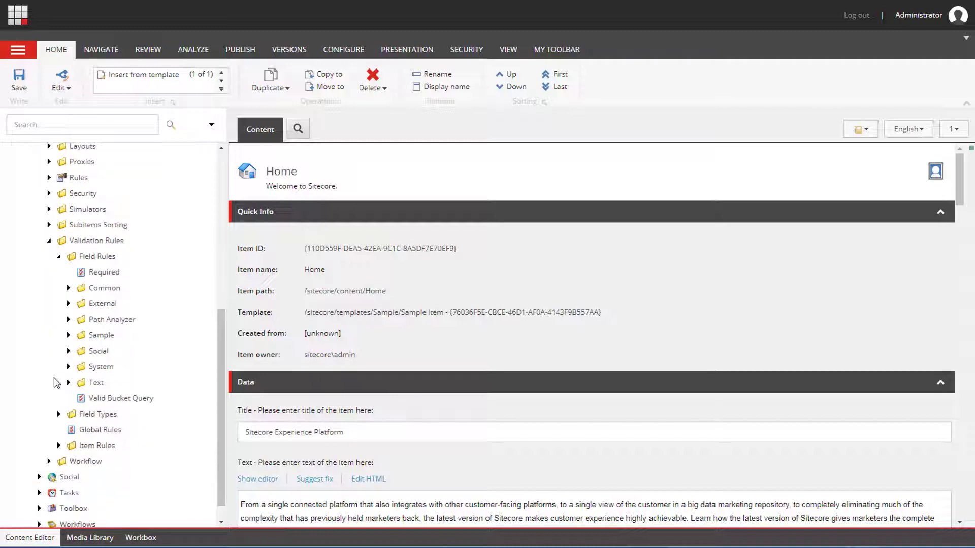
{"action": "left_click", "coordinate": [68, 288]}
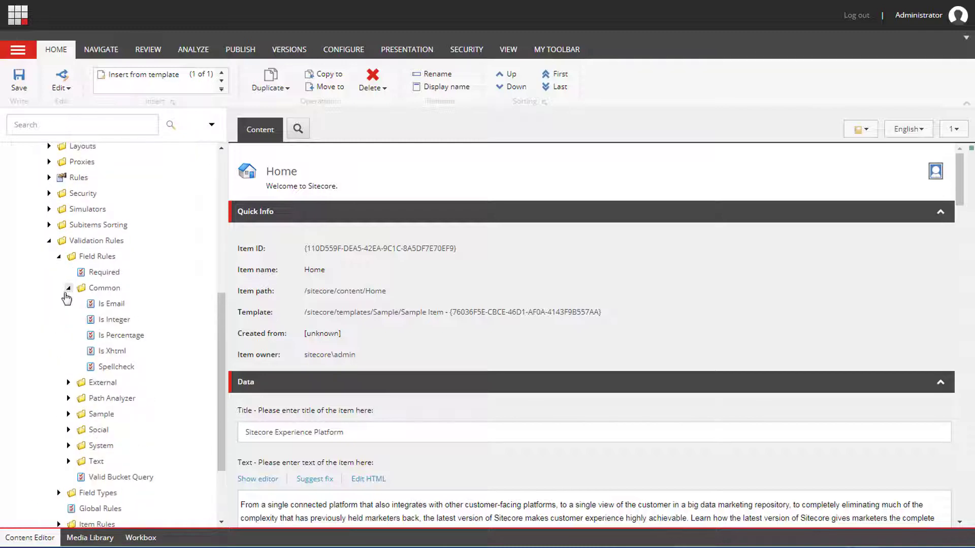
{"action": "left_click", "coordinate": [68, 415]}
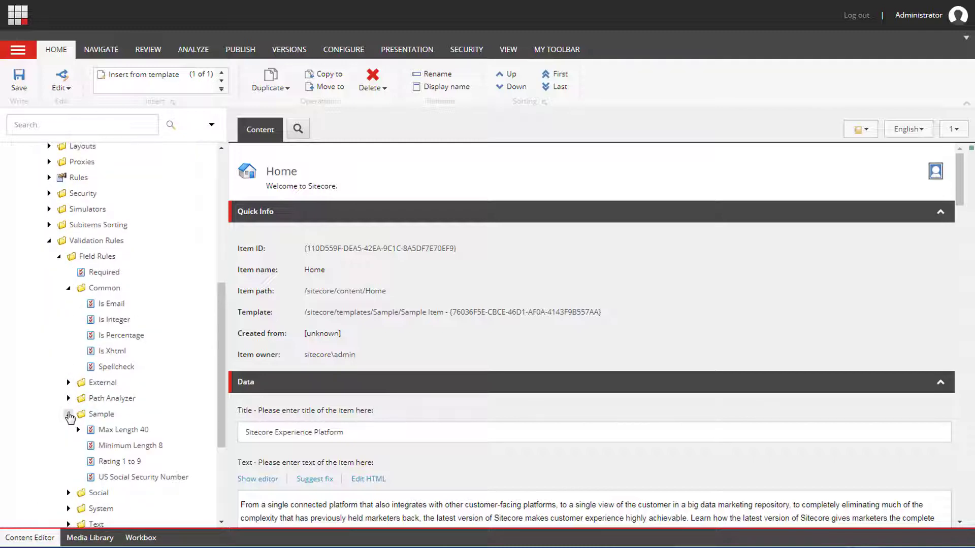
Inspect the Is Email rule and see that its Type is RegexValidator
{"action": "left_click", "coordinate": [102, 307]}
{"action": "scroll", "coordinate": [101, 307], "scroll_direction": "down", "scroll_amount": 3}
{"action": "scroll", "coordinate": [302, 350], "scroll_direction": "down", "scroll_amount": 3}
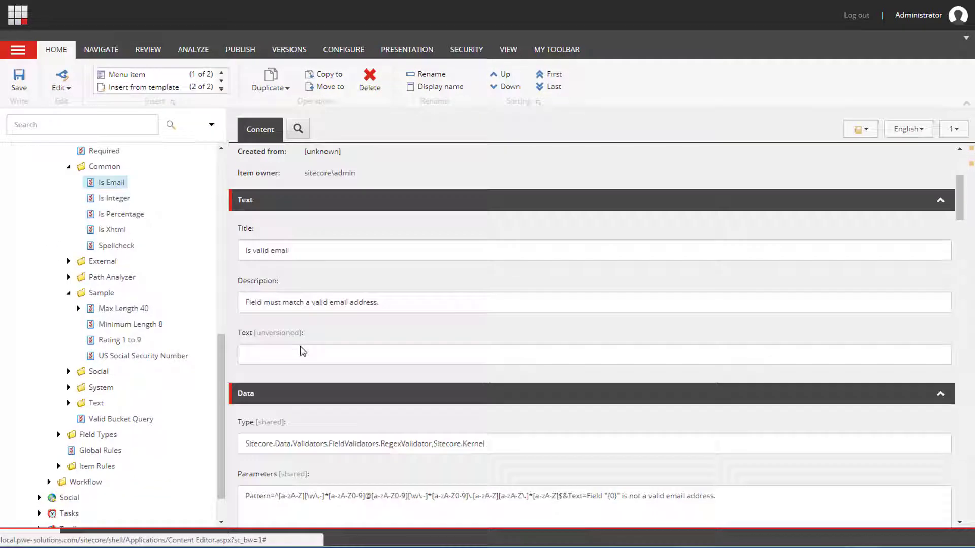
{"action": "double_click", "coordinate": [357, 442]}
{"action": "double_click", "coordinate": [410, 445]}
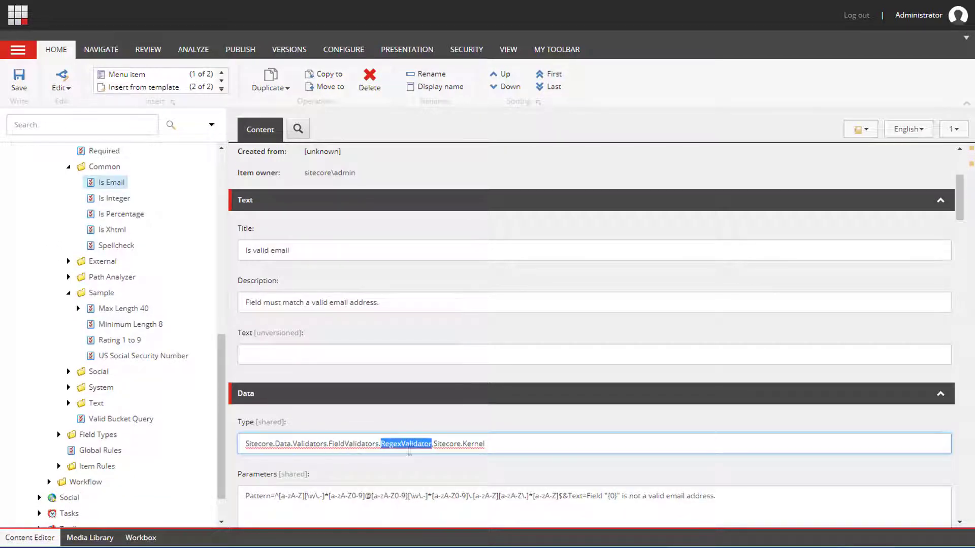
Check that the US Social Security Number rule also uses RegexValidator, then collapse Sample and Common
{"action": "left_click", "coordinate": [170, 355]}
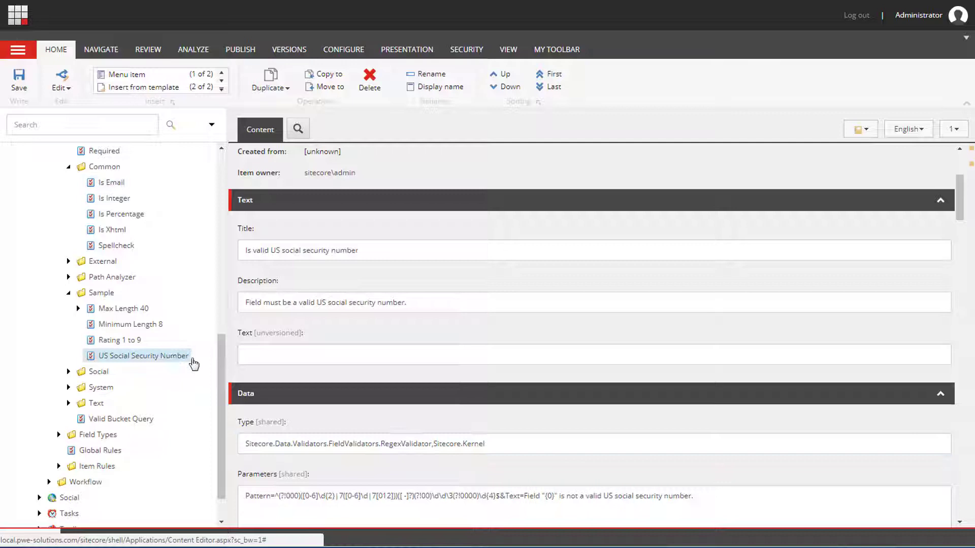
{"action": "double_click", "coordinate": [408, 444]}
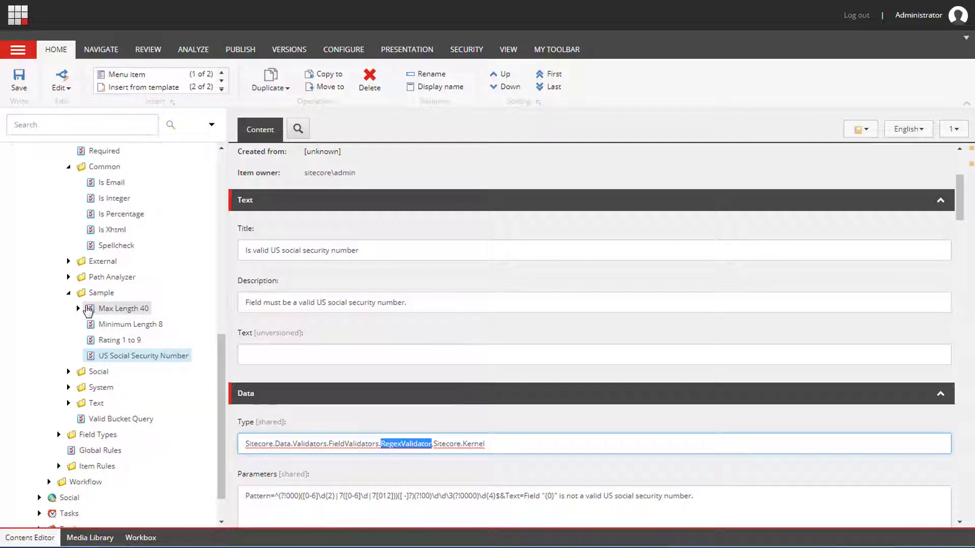
{"action": "left_click", "coordinate": [69, 292]}
{"action": "scroll", "coordinate": [70, 264], "scroll_direction": "up", "scroll_amount": 3}
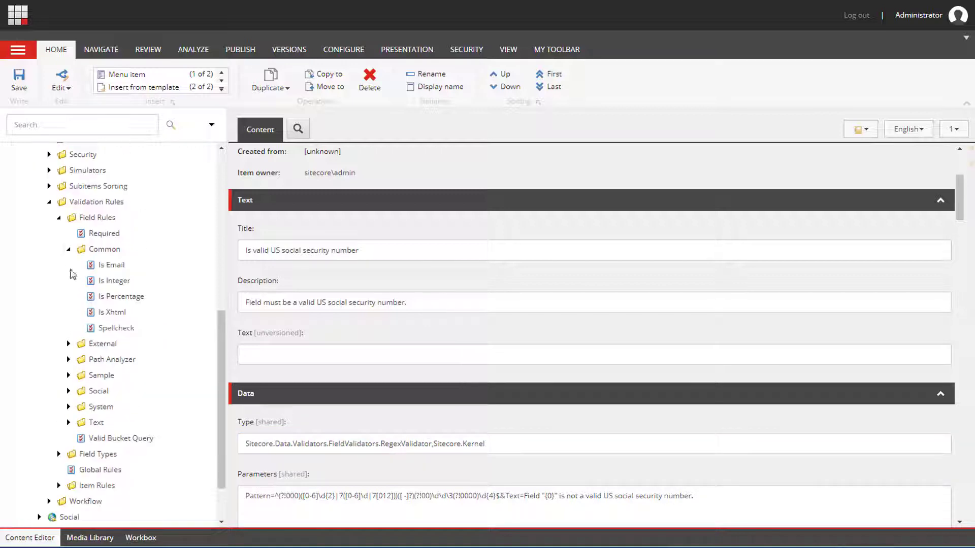
{"action": "left_click", "coordinate": [68, 248]}
Create a new folder named PWE under Field Rules from the Common/Folder template
{"action": "right_click", "coordinate": [83, 236]}
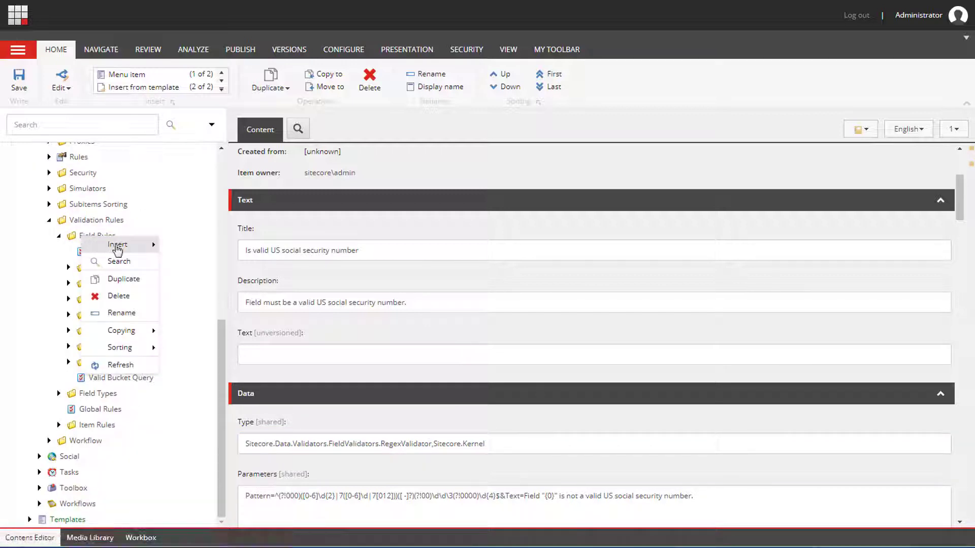
{"action": "mouse_move", "coordinate": [142, 244]}
{"action": "left_click", "coordinate": [210, 263]}
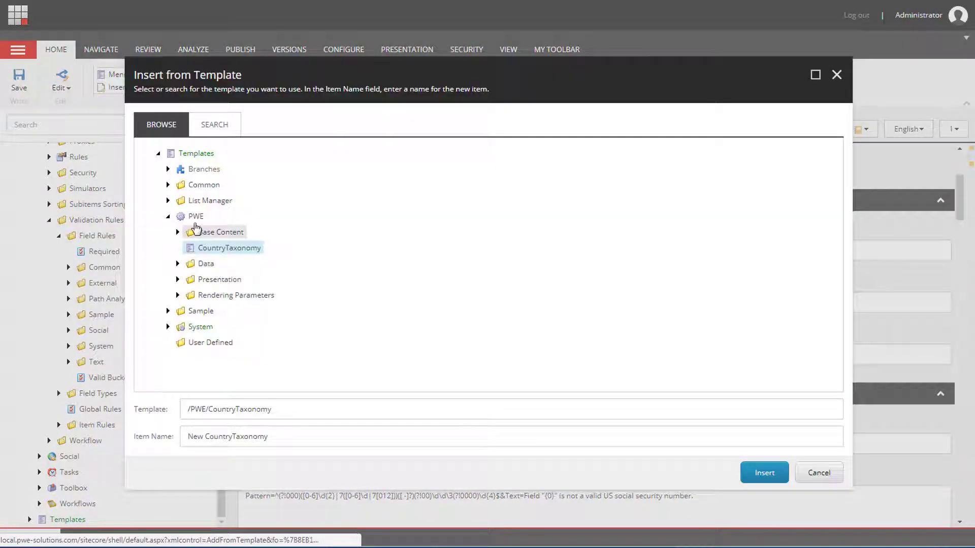
{"action": "left_click", "coordinate": [167, 184]}
{"action": "left_click", "coordinate": [208, 200]}
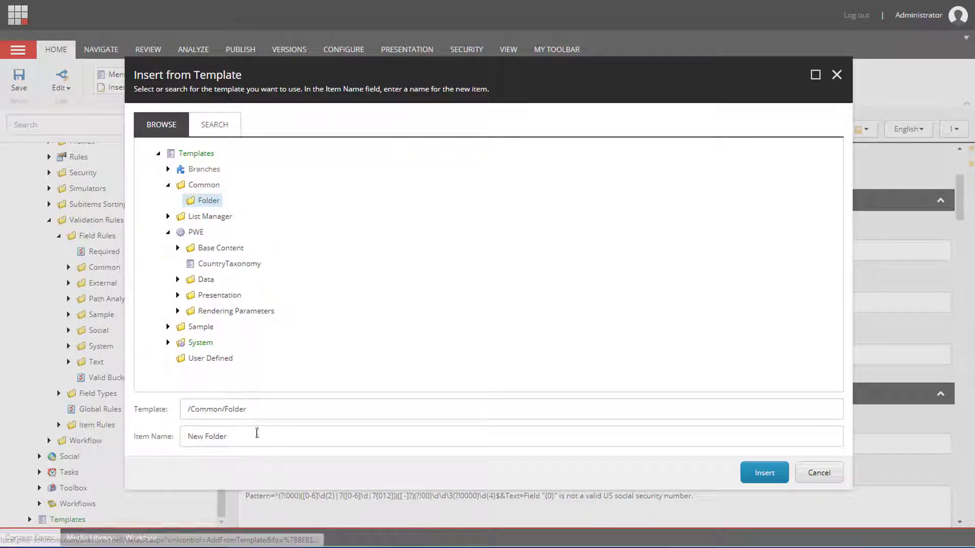
{"action": "left_click_drag", "start_coordinate": [258, 436], "coordinate": [172, 433]}
{"action": "type", "text": "PWE"}
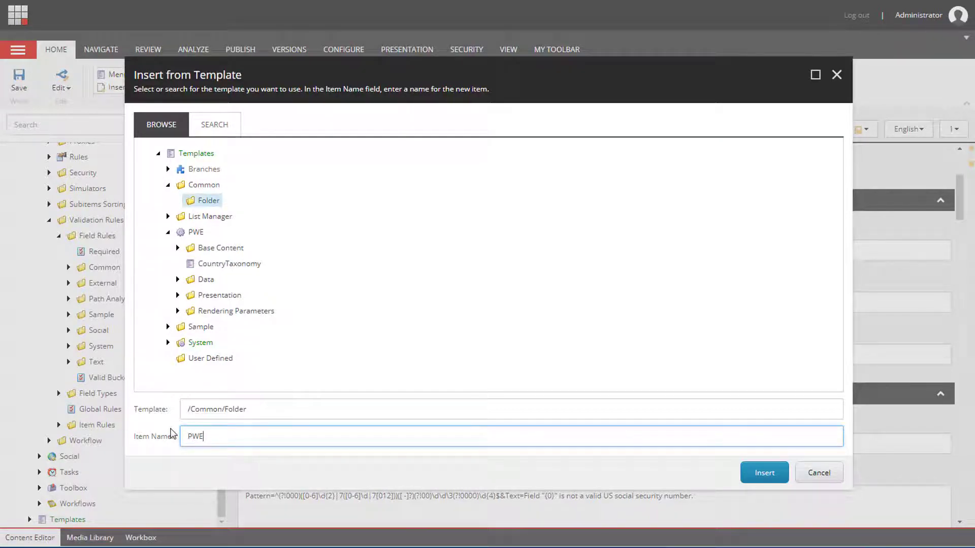
{"action": "key", "text": "Return"}
Copy the Sample Max Length 40 rule into the PWE folder
{"action": "left_click", "coordinate": [69, 313]}
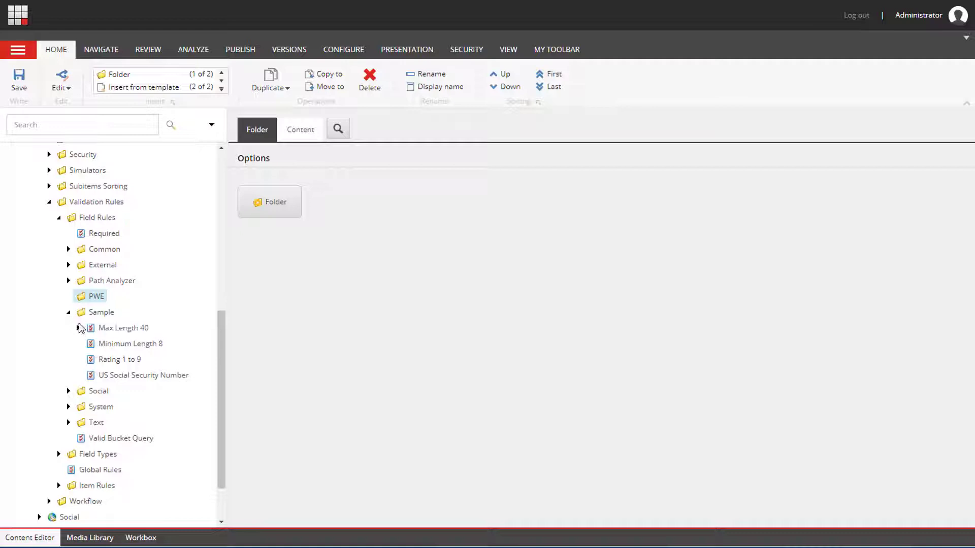
{"action": "left_click", "coordinate": [109, 328]}
{"action": "right_click", "coordinate": [109, 328]}
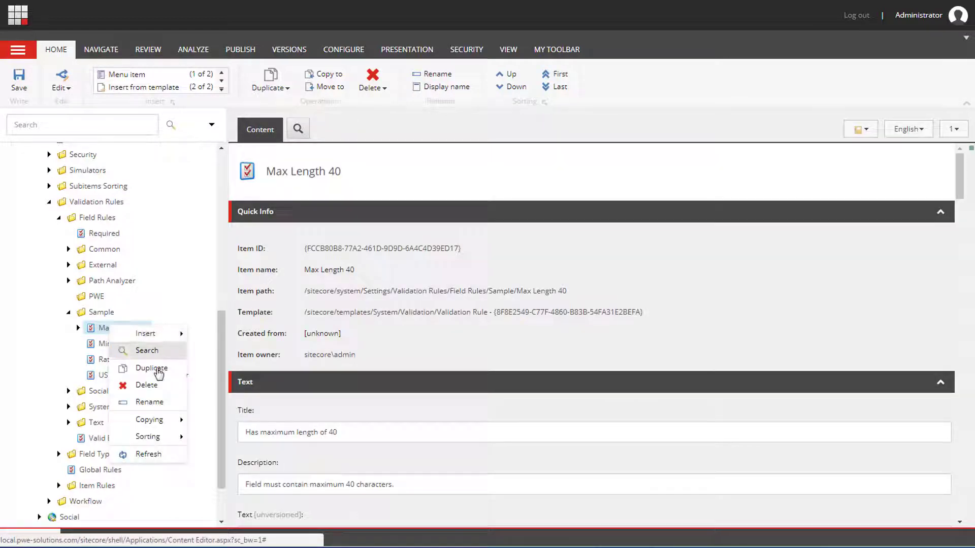
{"action": "mouse_move", "coordinate": [172, 420]}
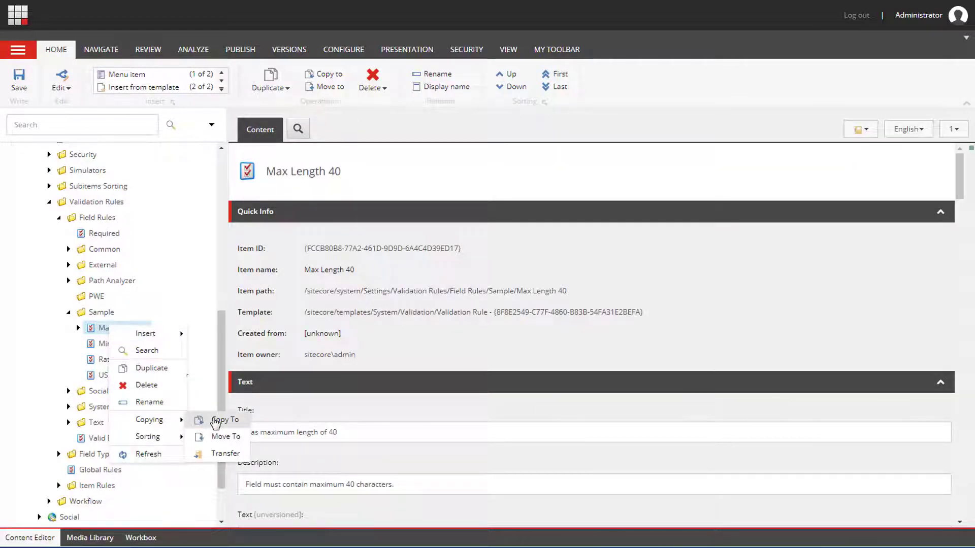
{"action": "left_click", "coordinate": [216, 422]}
{"action": "scroll", "coordinate": [198, 370], "scroll_direction": "down", "scroll_amount": 3}
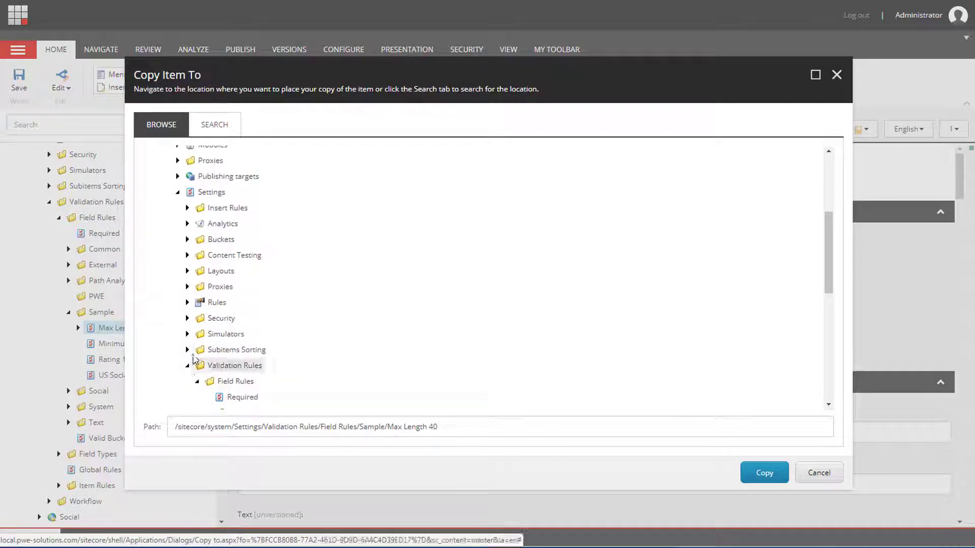
{"action": "scroll", "coordinate": [198, 361], "scroll_direction": "down", "scroll_amount": 3}
{"action": "left_click", "coordinate": [226, 339]}
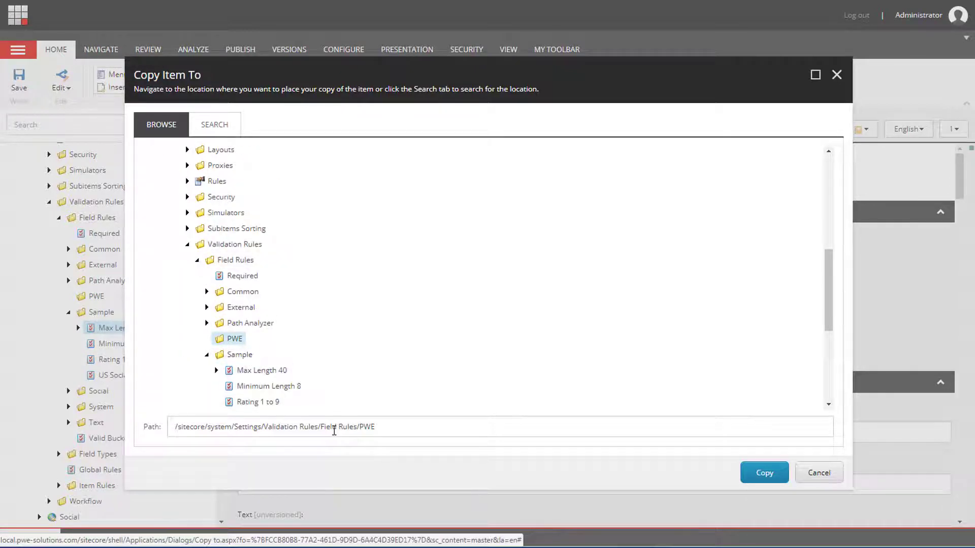
{"action": "double_click", "coordinate": [368, 427]}
{"action": "left_click", "coordinate": [402, 428]}
{"action": "left_click", "coordinate": [764, 474]}
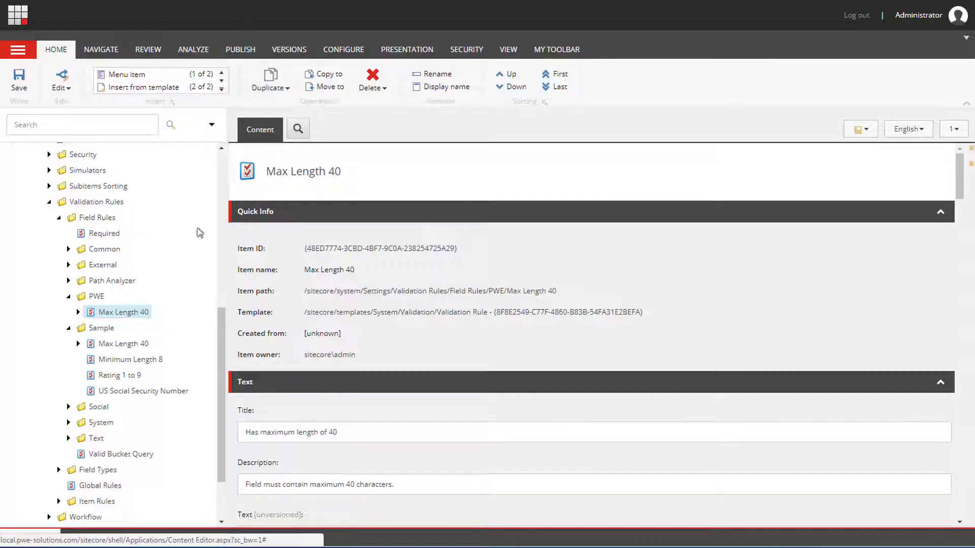
Rename the copied rule to Max Length 2
{"action": "double_click", "coordinate": [305, 178]}
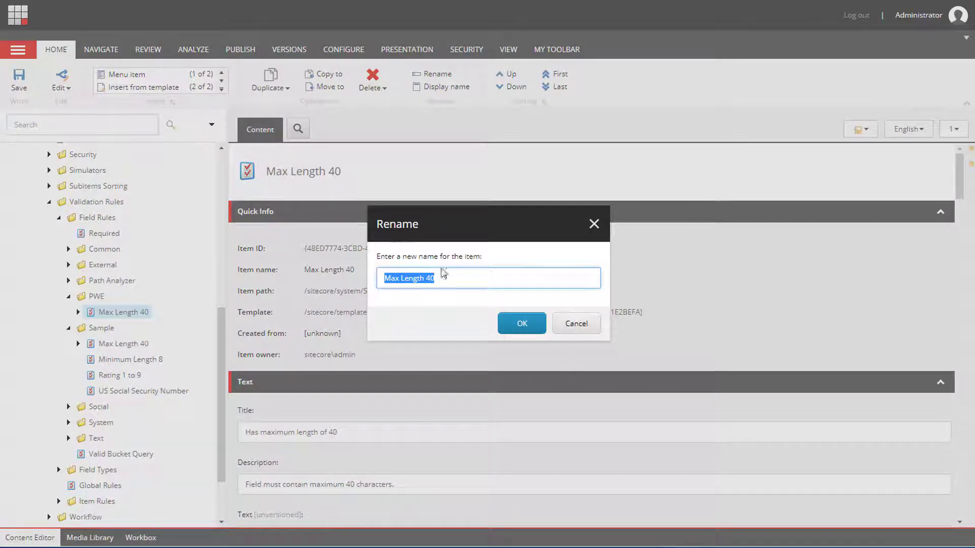
{"action": "left_click", "coordinate": [456, 285]}
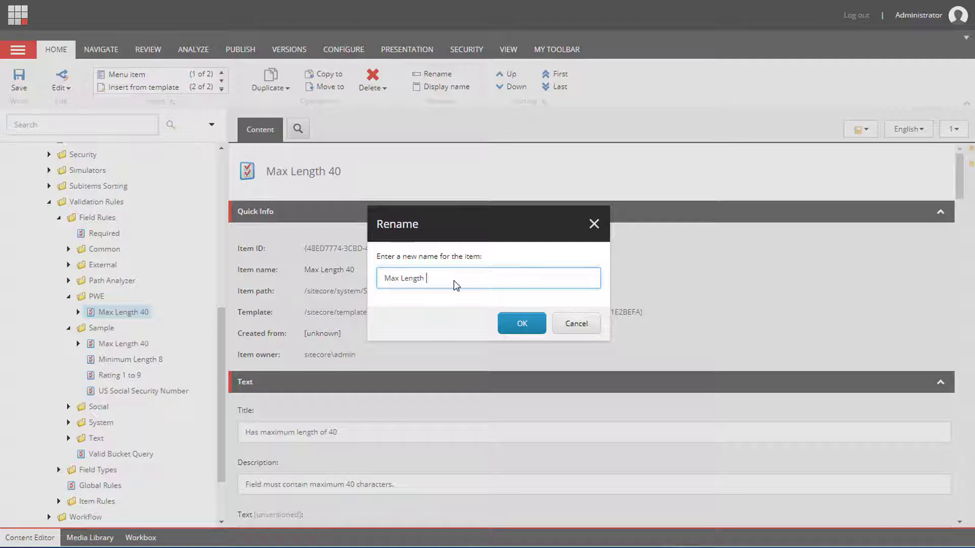
{"action": "type", "text": "2"}
{"action": "left_click", "coordinate": [521, 324]}
Change the Parameters value to MaxLength=2 and save the rule
{"action": "left_click", "coordinate": [333, 432]}
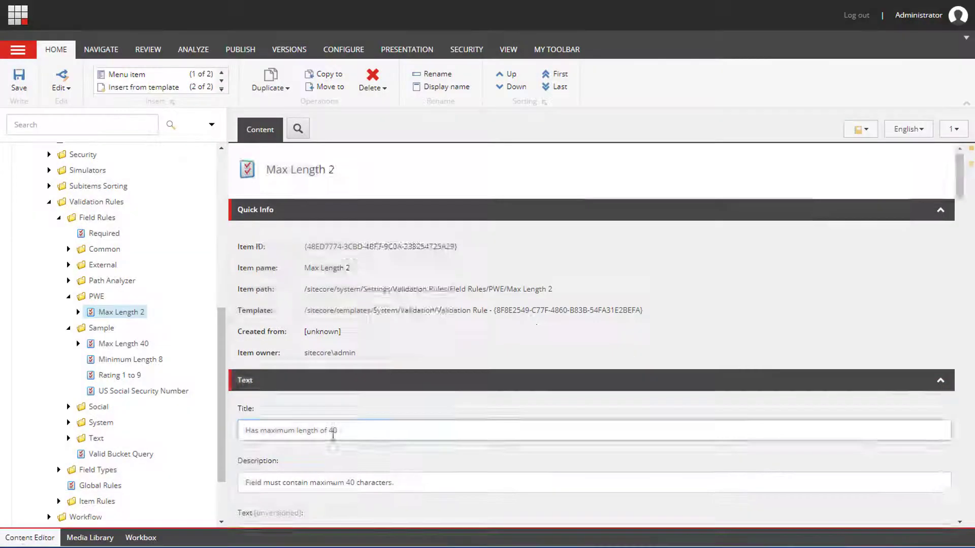
{"action": "scroll", "coordinate": [333, 437], "scroll_direction": "down", "scroll_amount": 3}
{"action": "scroll", "coordinate": [332, 435], "scroll_direction": "down", "scroll_amount": 2}
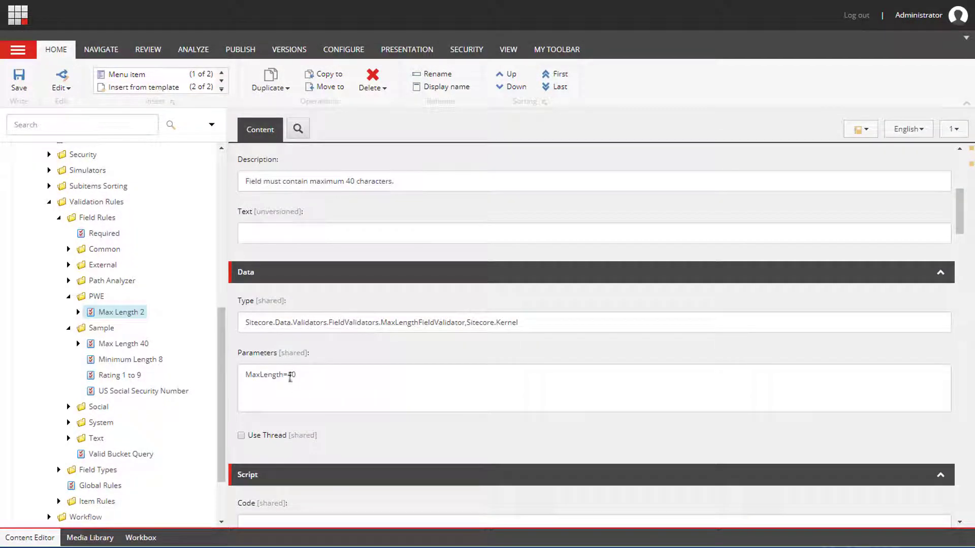
{"action": "double_click", "coordinate": [290, 375]}
{"action": "type", "text": "2"}
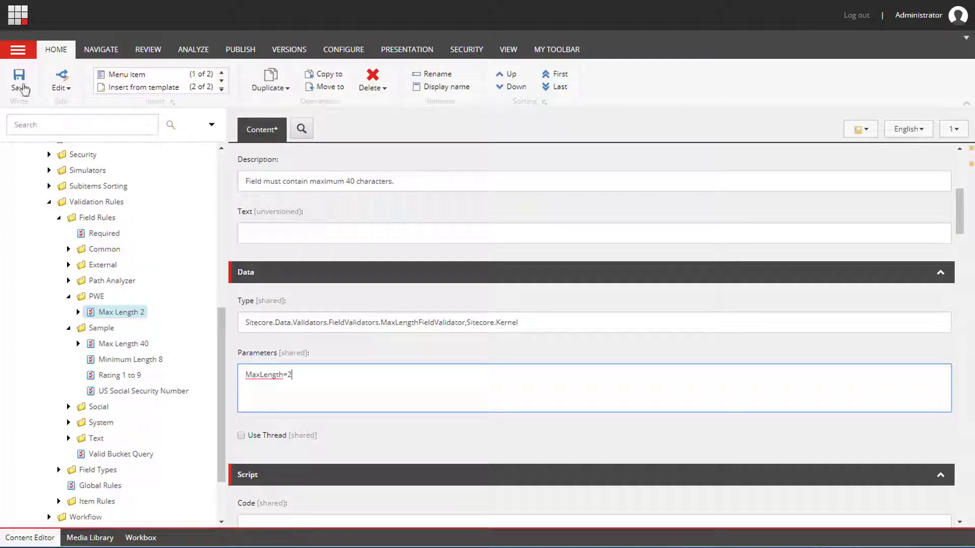
{"action": "left_click", "coordinate": [18, 79]}
{"action": "left_click", "coordinate": [48, 202]}
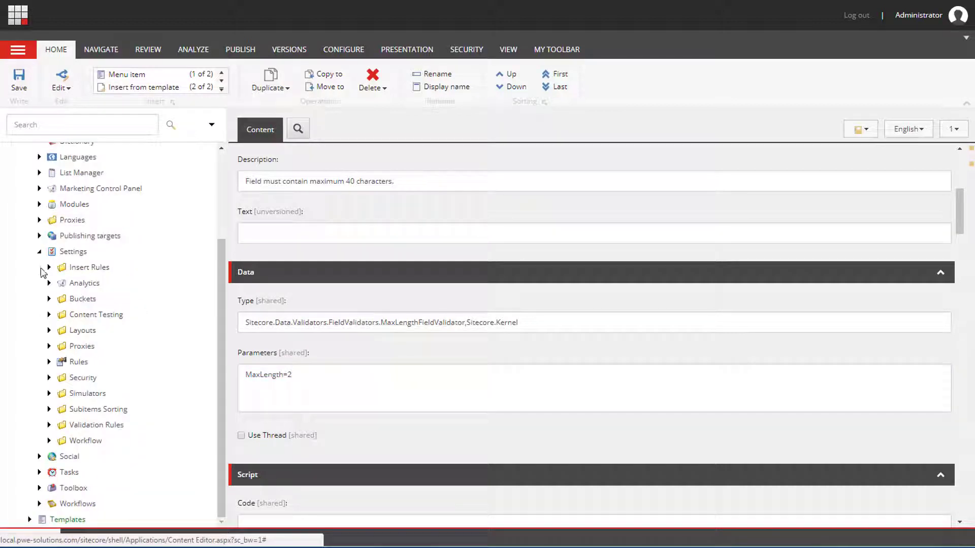
Open the CountryIso field under Templates > PWE > CountryTaxonomy > Date
{"action": "left_click", "coordinate": [29, 518]}
{"action": "left_click", "coordinate": [39, 472]}
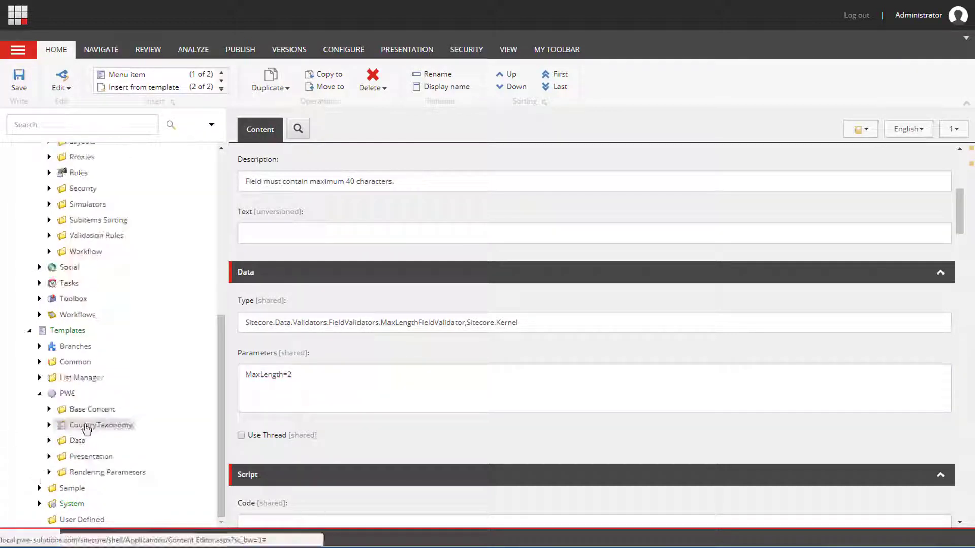
{"action": "left_click", "coordinate": [49, 425]}
{"action": "left_click", "coordinate": [59, 425]}
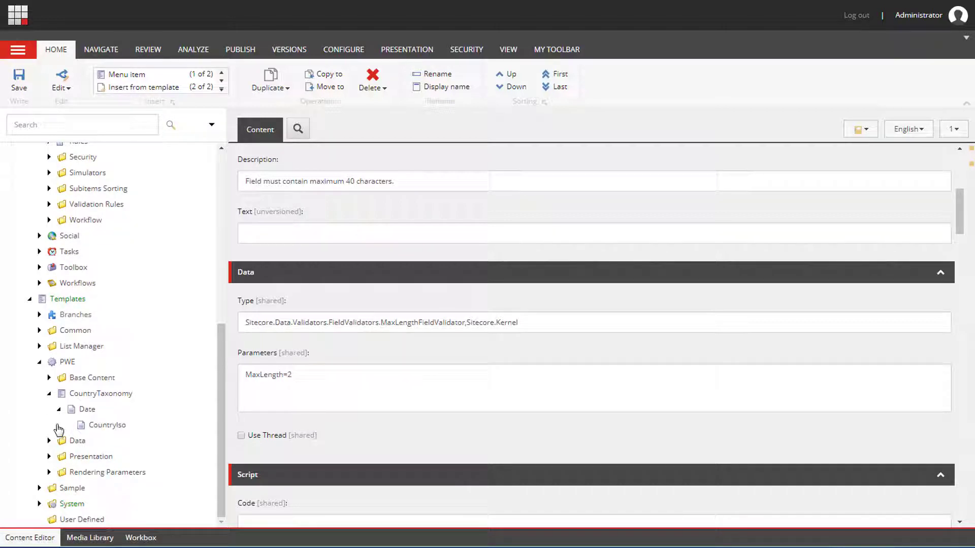
{"action": "left_click", "coordinate": [104, 425]}
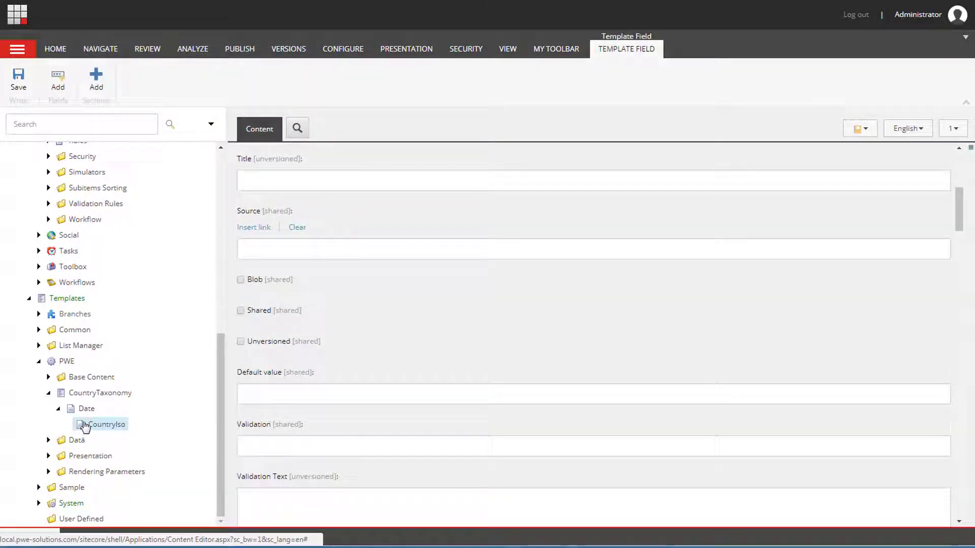
{"action": "scroll", "coordinate": [233, 360], "scroll_direction": "down", "scroll_amount": 5}
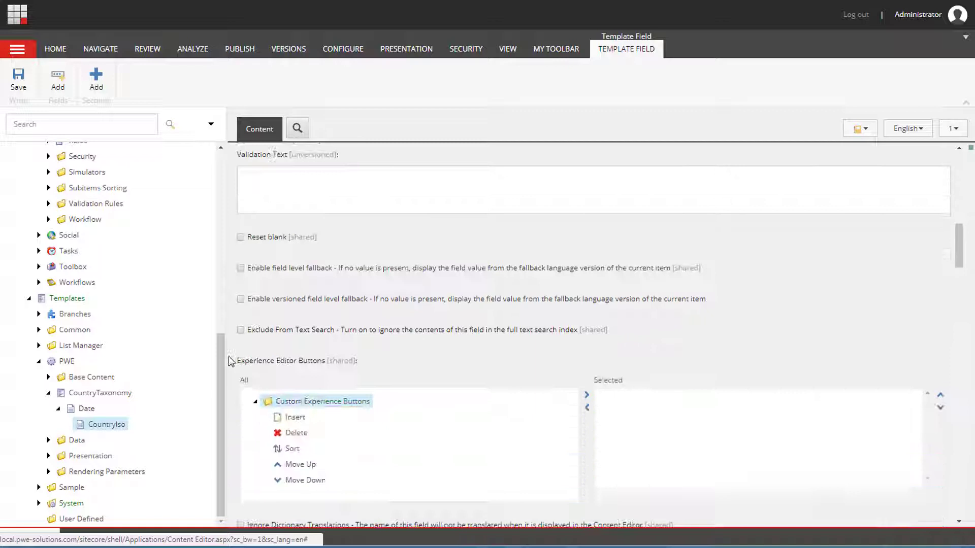
{"action": "scroll", "coordinate": [230, 362], "scroll_direction": "down", "scroll_amount": 4}
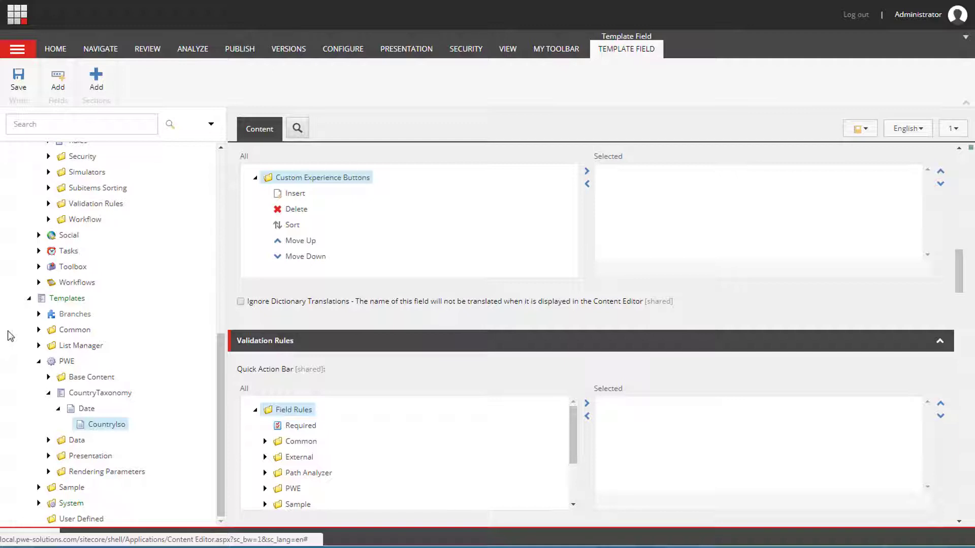
Add Max Length 2 to the Quick Action Bar and Validate Button validation rules
{"action": "left_click", "coordinate": [265, 488]}
{"action": "double_click", "coordinate": [293, 504]}
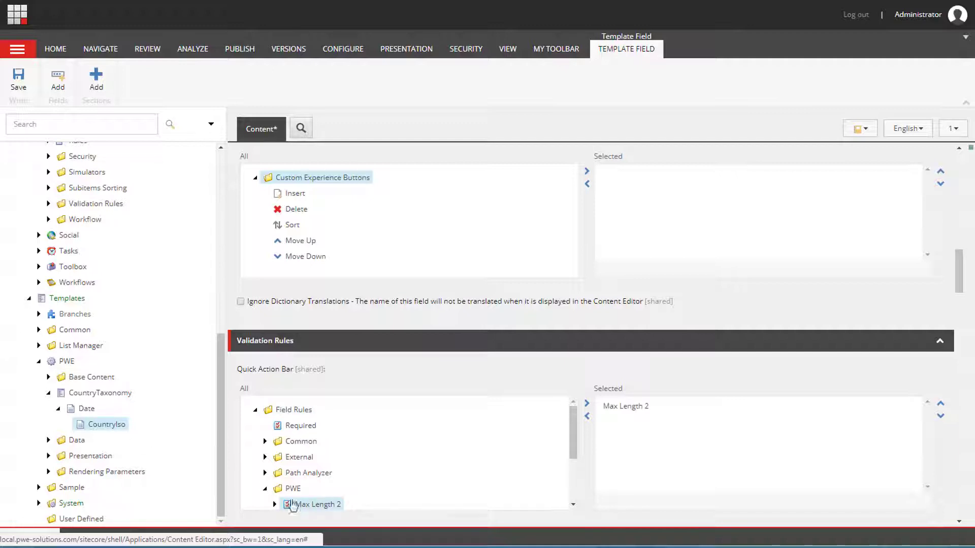
{"action": "scroll", "coordinate": [230, 470], "scroll_direction": "down", "scroll_amount": 3}
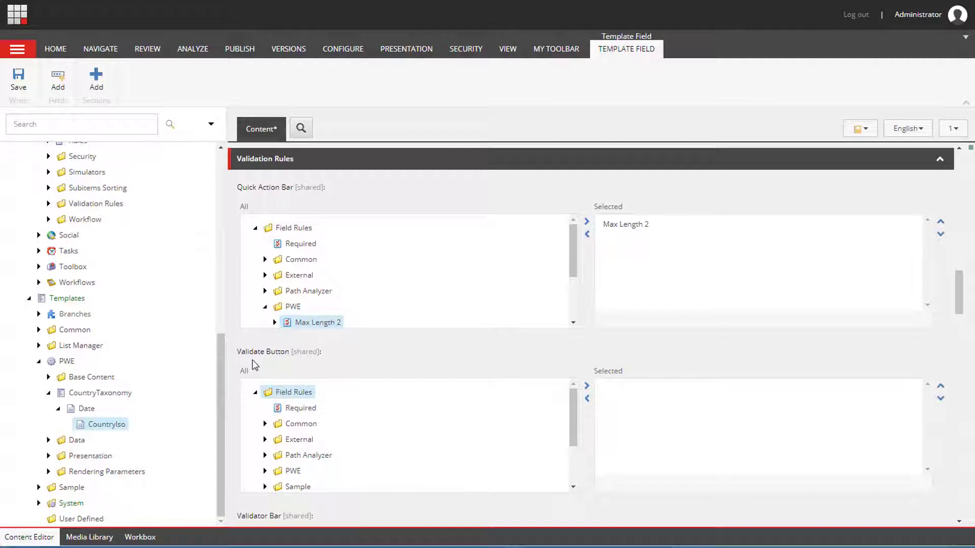
{"action": "left_click", "coordinate": [147, 51]}
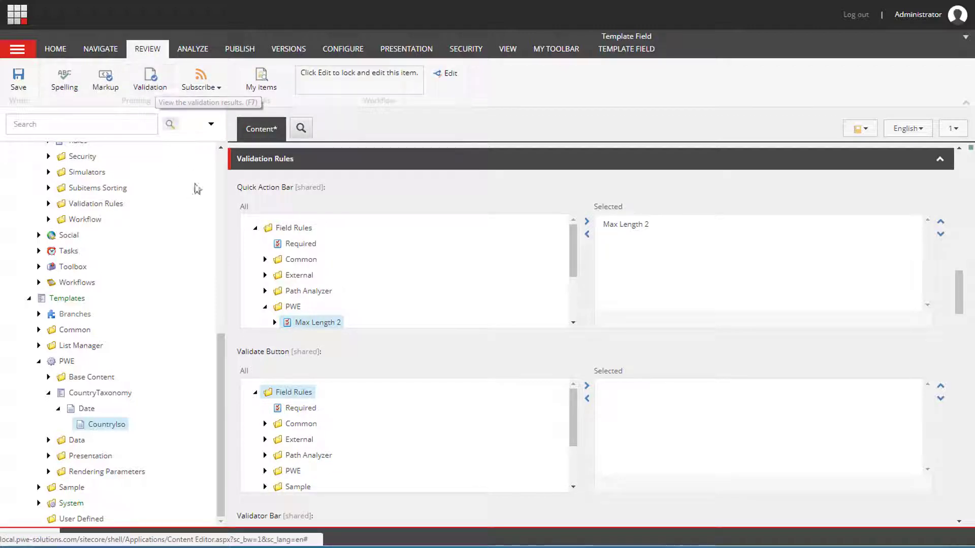
{"action": "left_click", "coordinate": [265, 471]}
{"action": "double_click", "coordinate": [304, 487]}
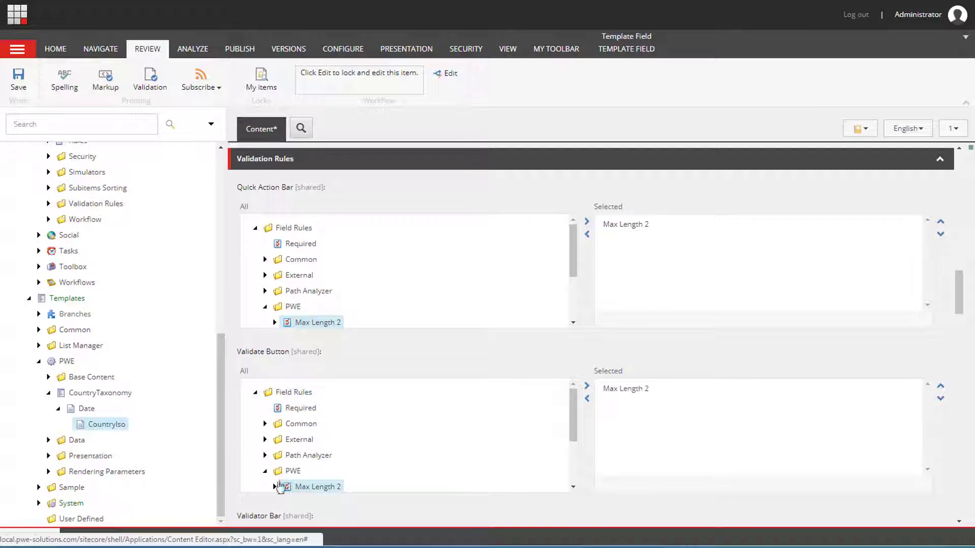
Add Max Length 2 to the Validator Bar and Workflow rules and save the field
{"action": "scroll", "coordinate": [231, 477], "scroll_direction": "down", "scroll_amount": 3}
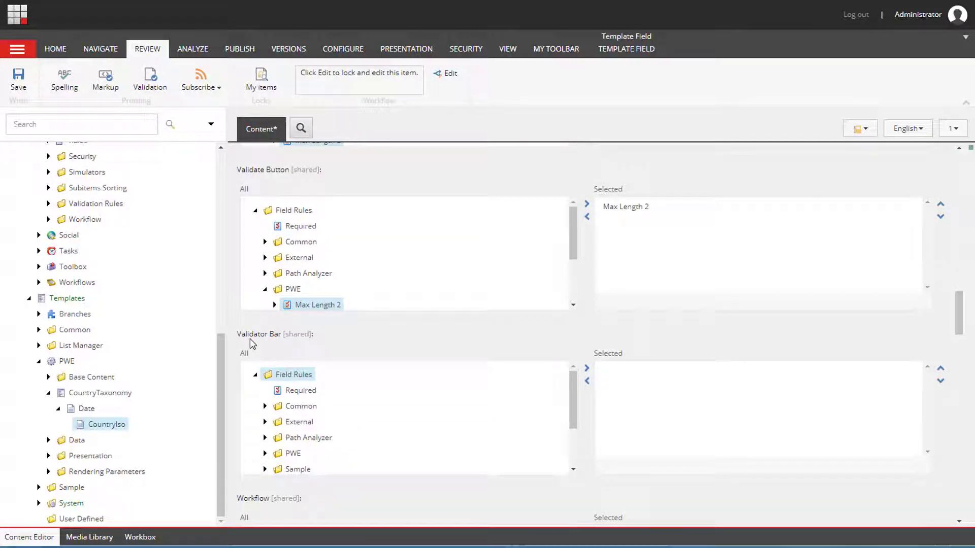
{"action": "left_click", "coordinate": [265, 454]}
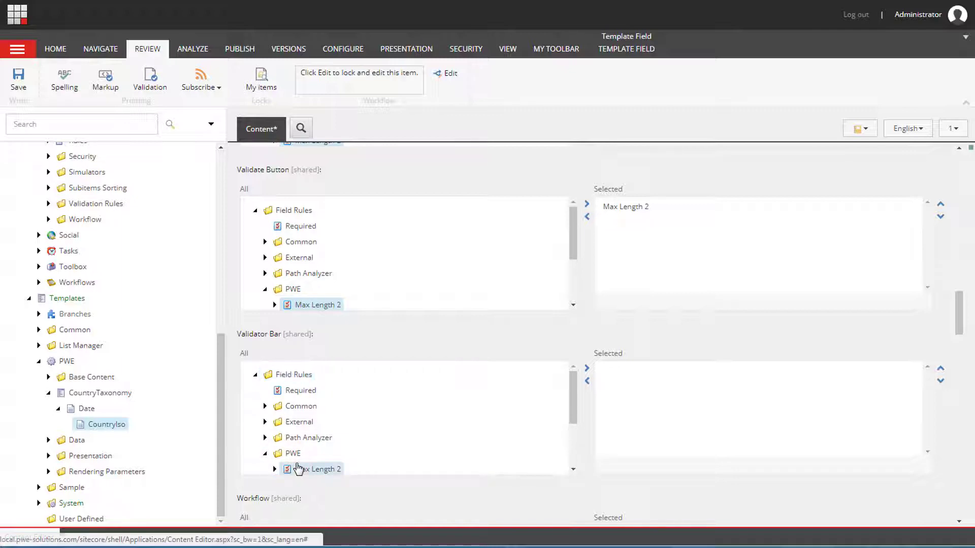
{"action": "double_click", "coordinate": [315, 470]}
{"action": "scroll", "coordinate": [235, 467], "scroll_direction": "down", "scroll_amount": 1}
{"action": "scroll", "coordinate": [234, 468], "scroll_direction": "down", "scroll_amount": 3}
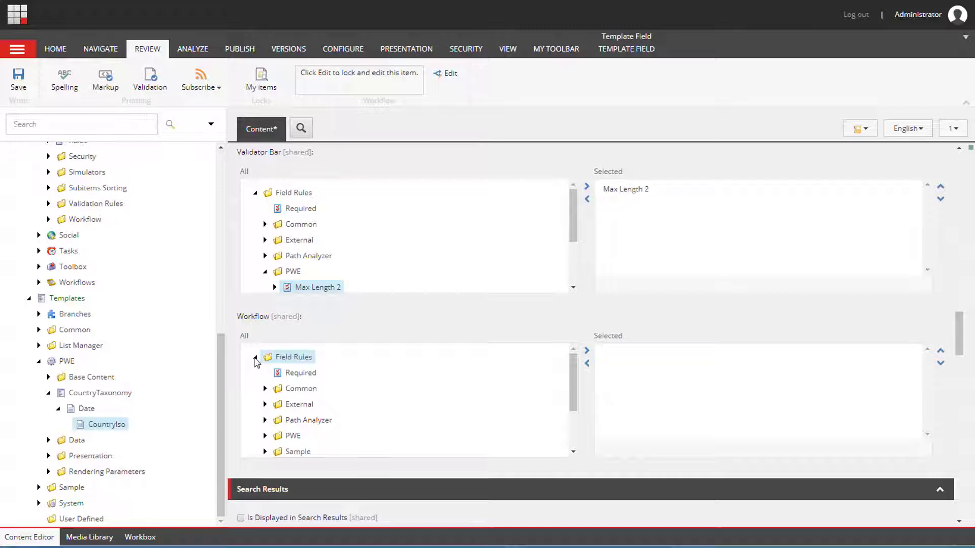
{"action": "left_click", "coordinate": [265, 436]}
{"action": "double_click", "coordinate": [300, 451]}
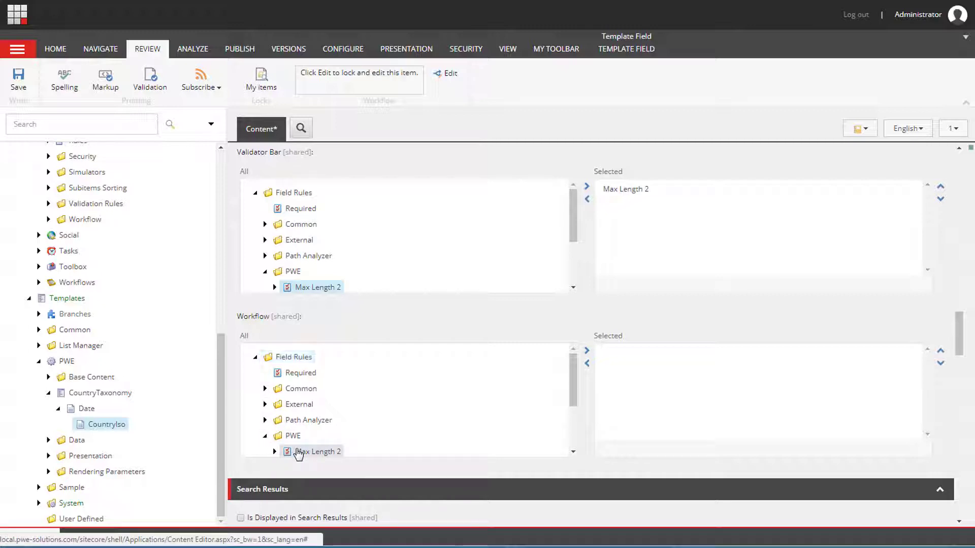
{"action": "left_click", "coordinate": [20, 91]}
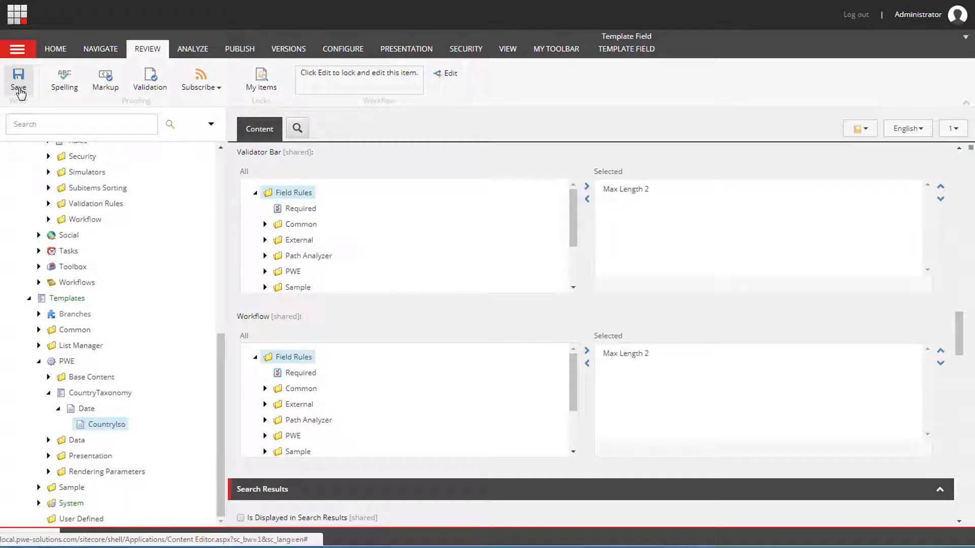
Enter aaa in the CountryTaxonomy item's CountryIso field and save
{"action": "right_click", "coordinate": [7, 168]}
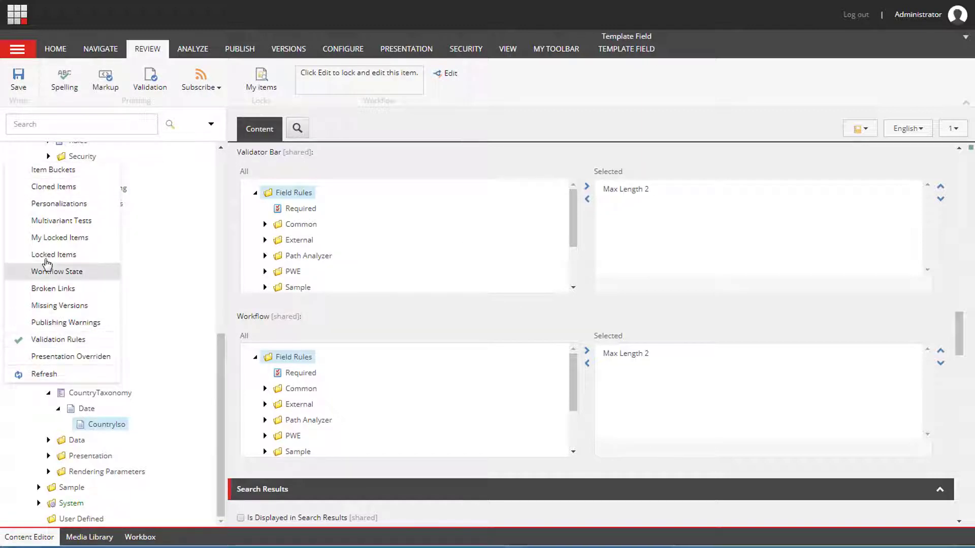
{"action": "left_click", "coordinate": [5, 124]}
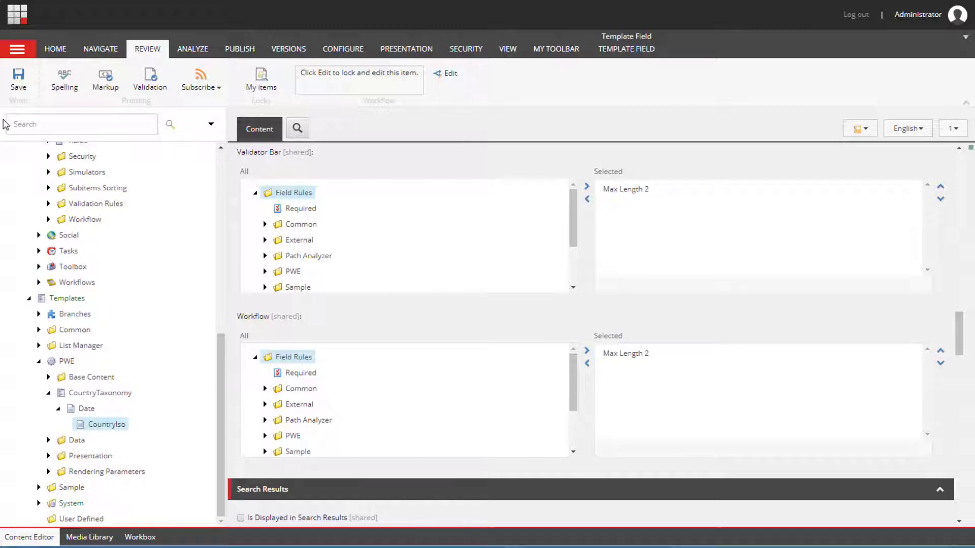
{"action": "scroll", "coordinate": [43, 199], "scroll_direction": "up", "scroll_amount": 10}
{"action": "left_click", "coordinate": [40, 191]}
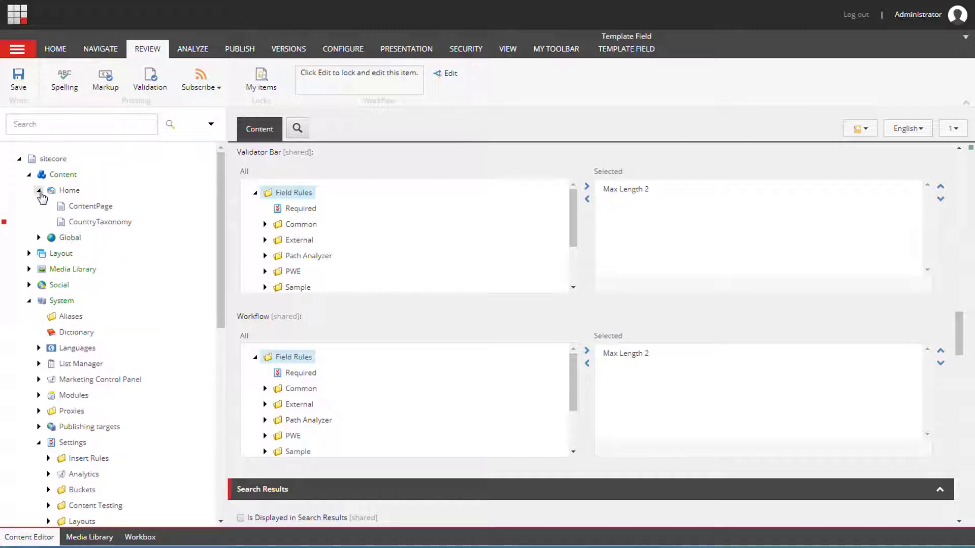
{"action": "left_click", "coordinate": [86, 224]}
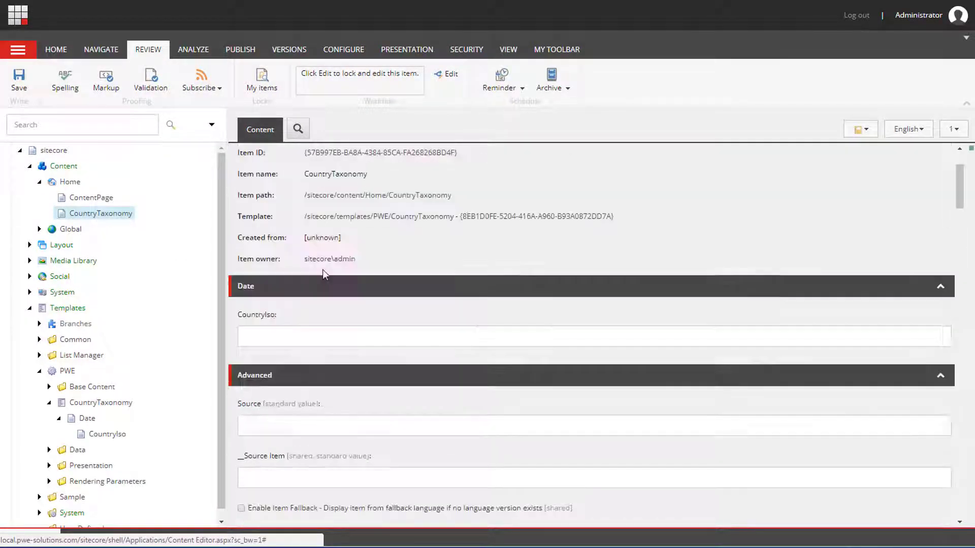
{"action": "left_click", "coordinate": [253, 436]}
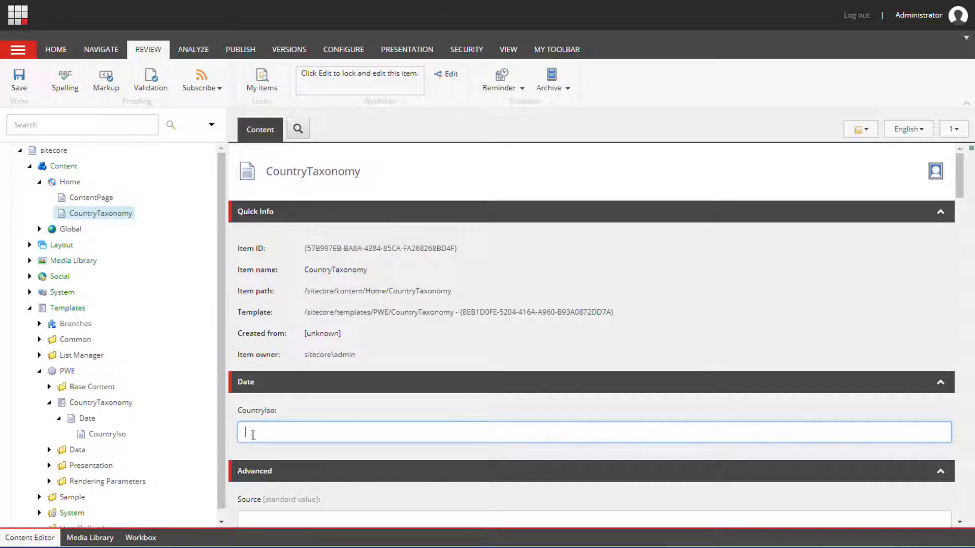
{"action": "type", "text": "aaa"}
{"action": "left_click", "coordinate": [20, 78]}
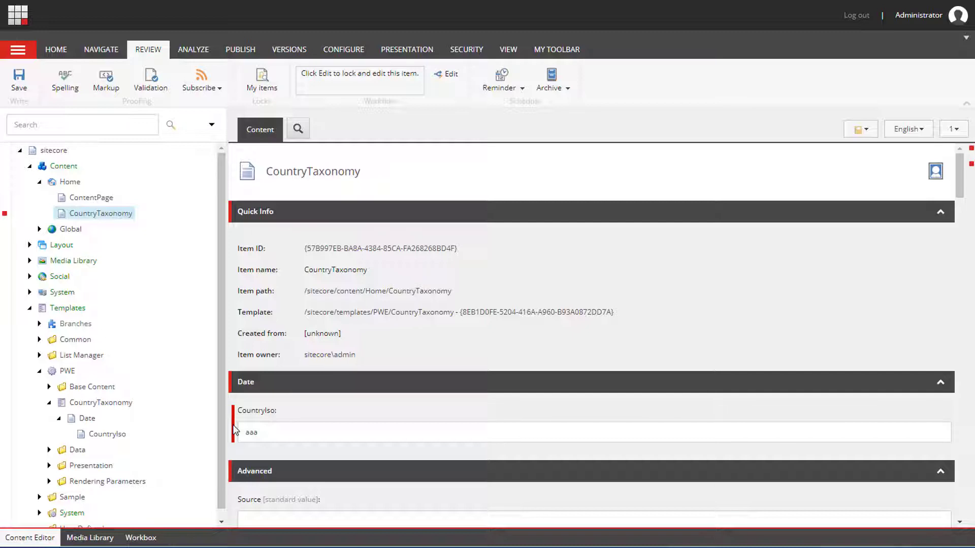
Run validation and confirm aaa is flagged for exceeding the 2-character maximum
{"action": "left_click", "coordinate": [151, 77]}
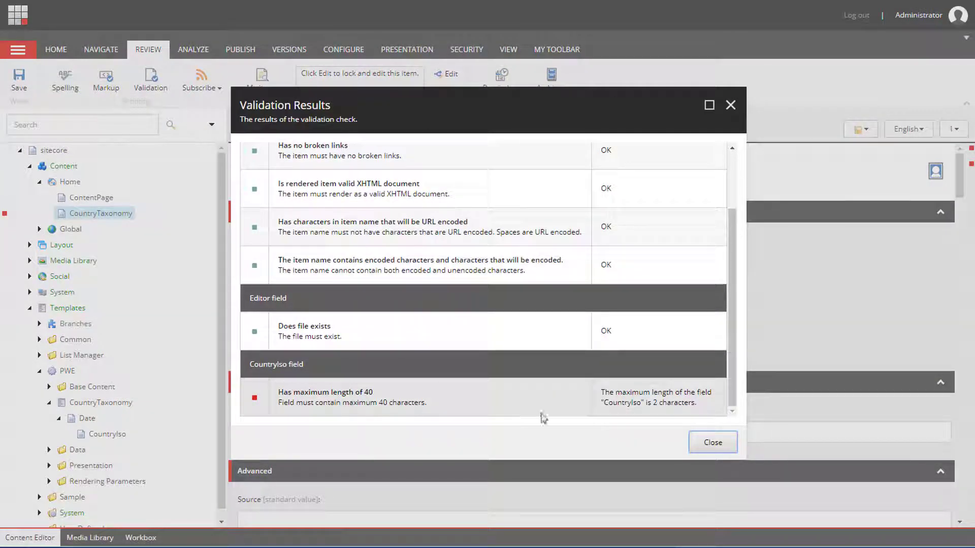
{"action": "left_click_drag", "start_coordinate": [652, 403], "coordinate": [682, 404]}
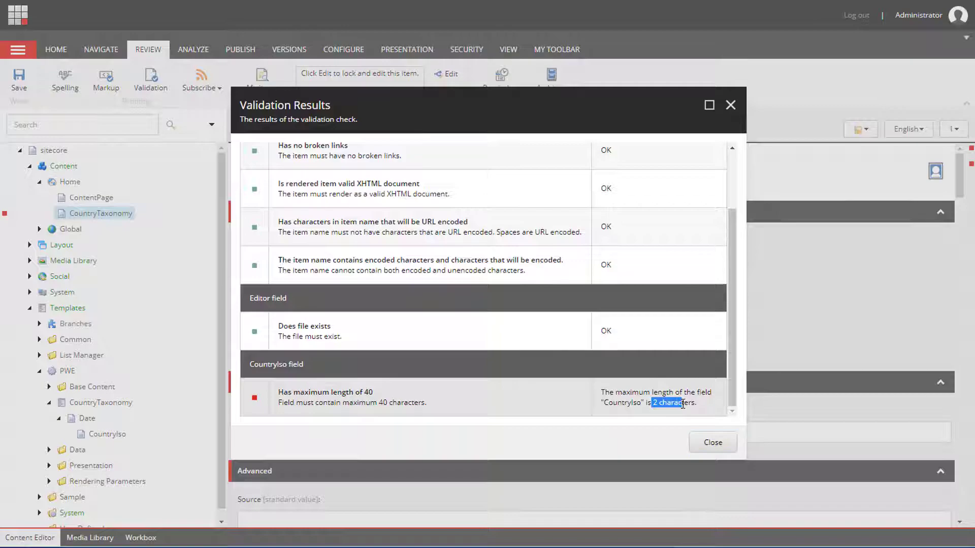
{"action": "left_click", "coordinate": [710, 444]}
{"action": "mouse_move", "coordinate": [6, 217]}
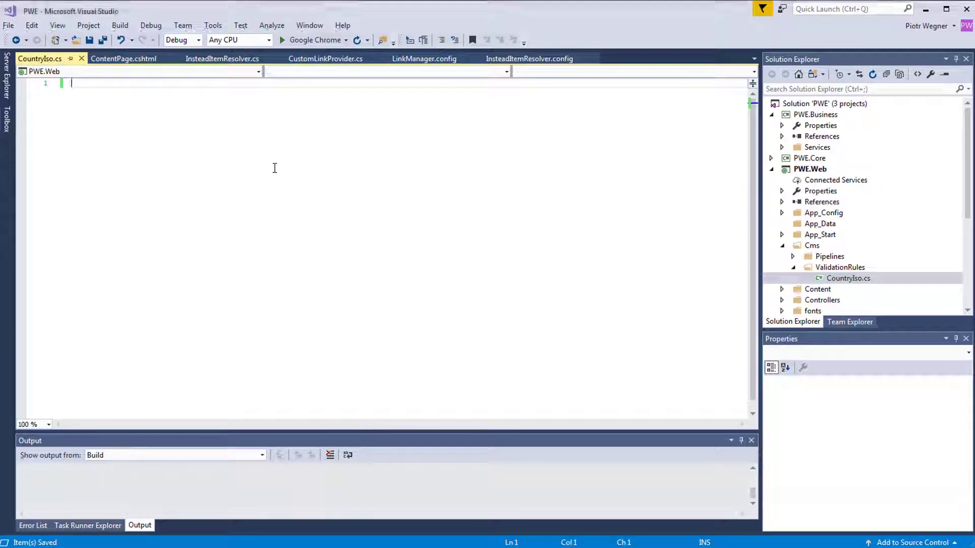
Paste and save the CountryIso validator, noting its StandardValidator base, Serializable attribute and constructors
{"action": "key", "text": "ctrl+v"}
{"action": "key", "text": "ctrl+s"}
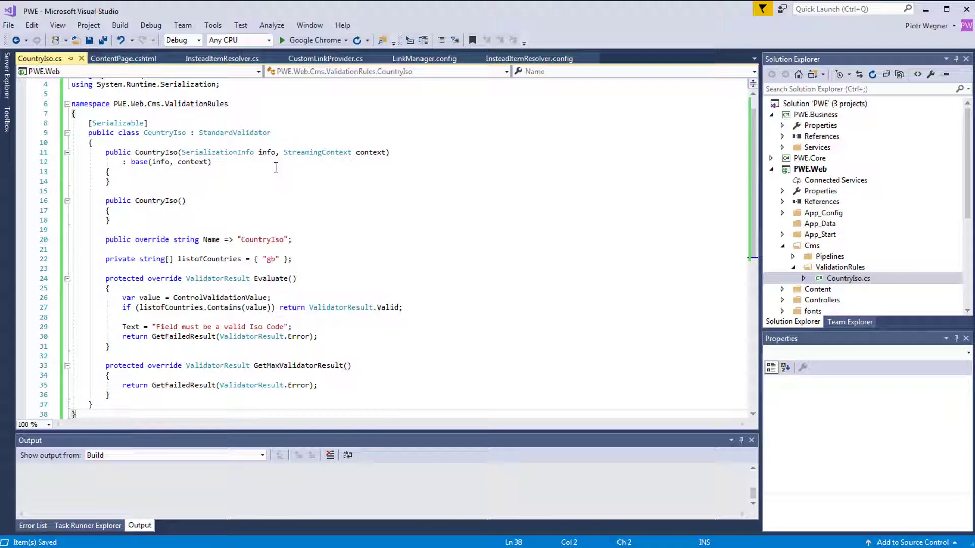
{"action": "double_click", "coordinate": [249, 133]}
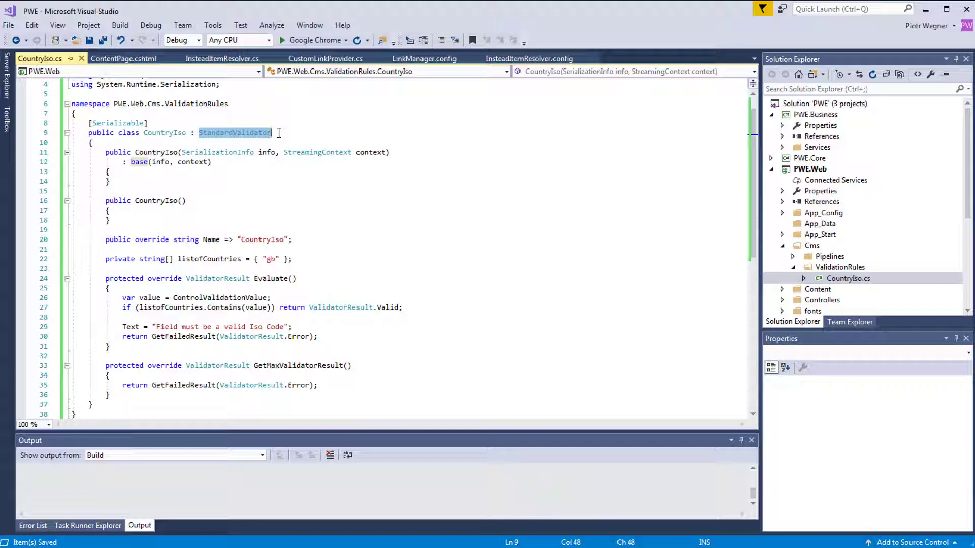
{"action": "double_click", "coordinate": [116, 124]}
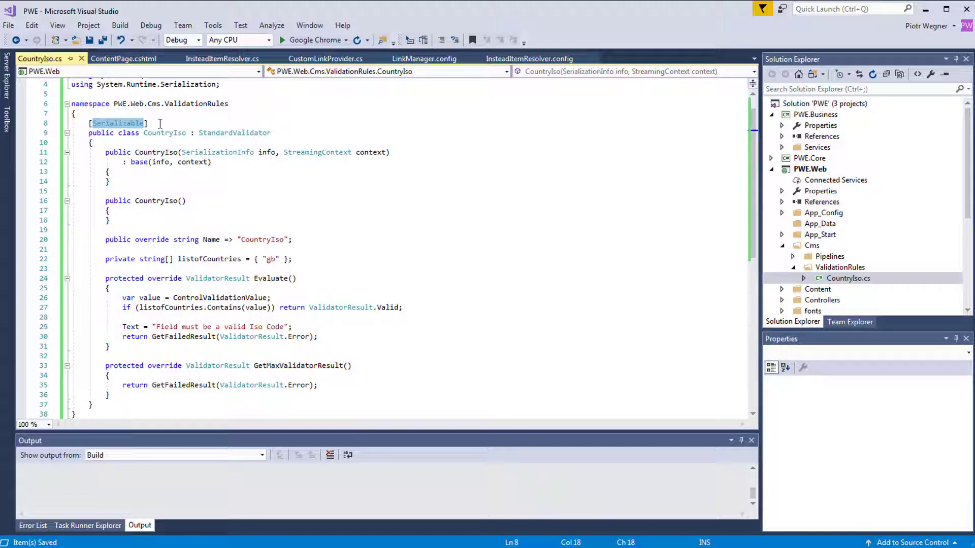
{"action": "double_click", "coordinate": [156, 152]}
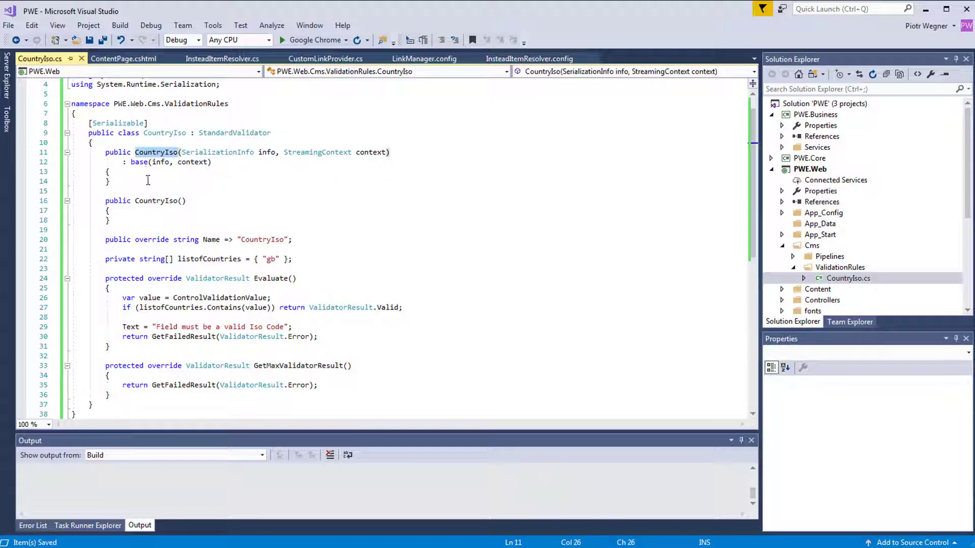
{"action": "double_click", "coordinate": [155, 201]}
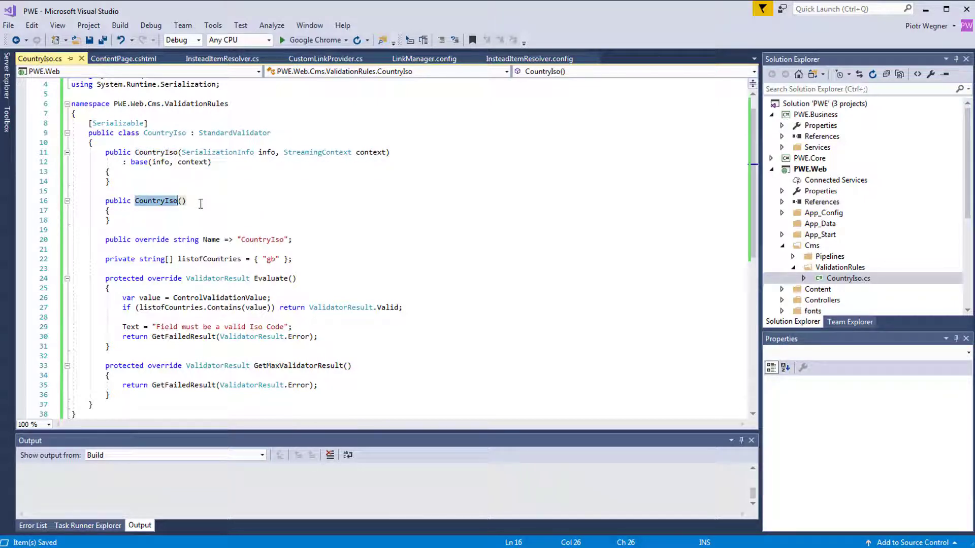
Review the Name property, Evaluate logic and the gb-only listofCountries Valid/Error results
{"action": "left_click", "coordinate": [213, 239]}
{"action": "double_click", "coordinate": [212, 240]}
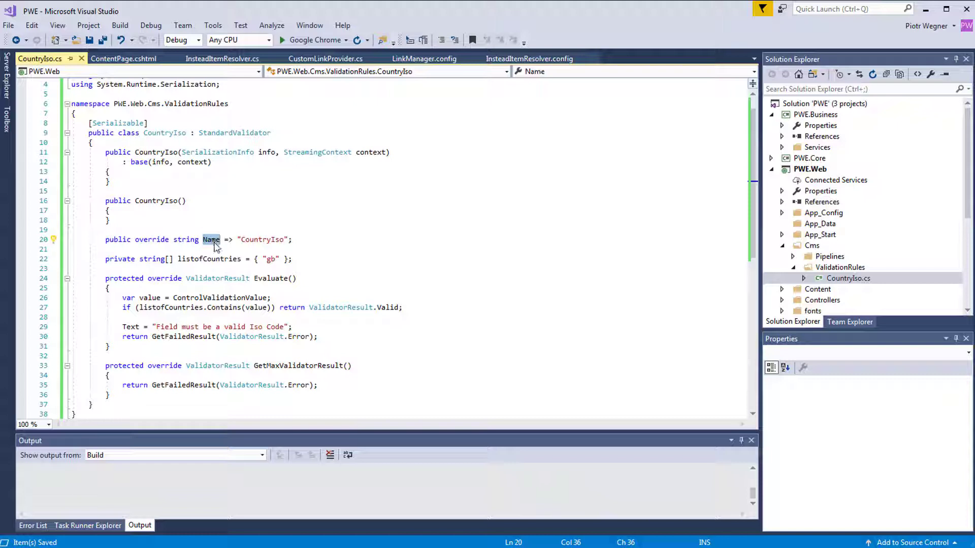
{"action": "left_click", "coordinate": [318, 367]}
{"action": "double_click", "coordinate": [318, 366]}
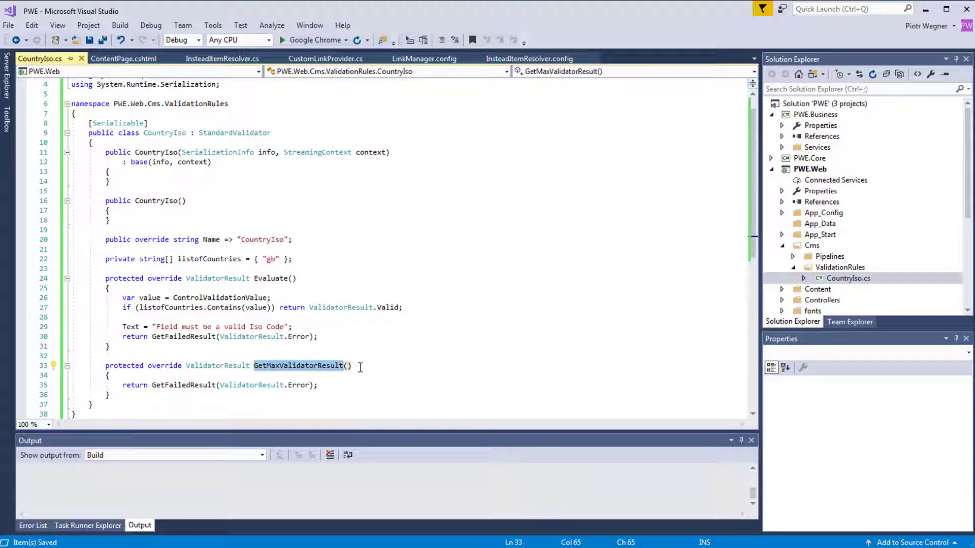
{"action": "double_click", "coordinate": [286, 279]}
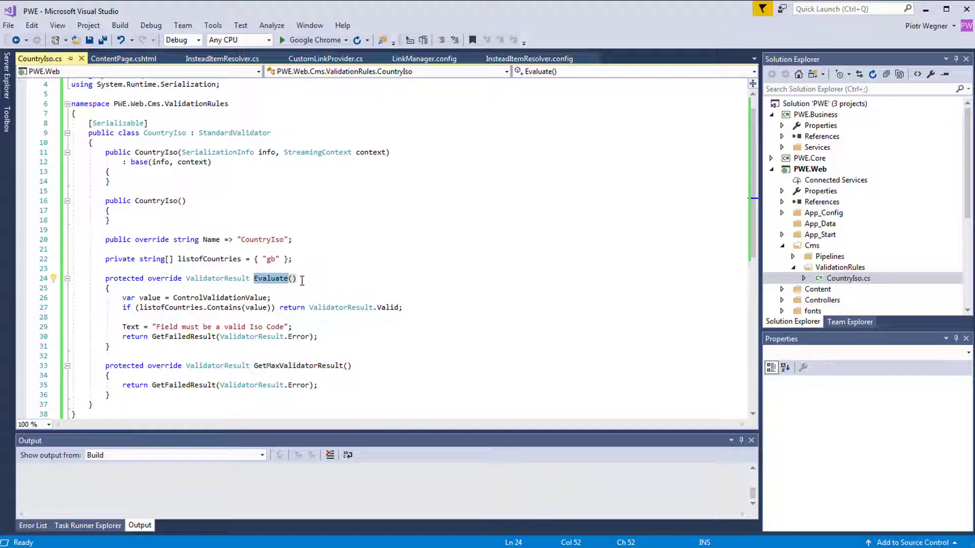
{"action": "double_click", "coordinate": [257, 301]}
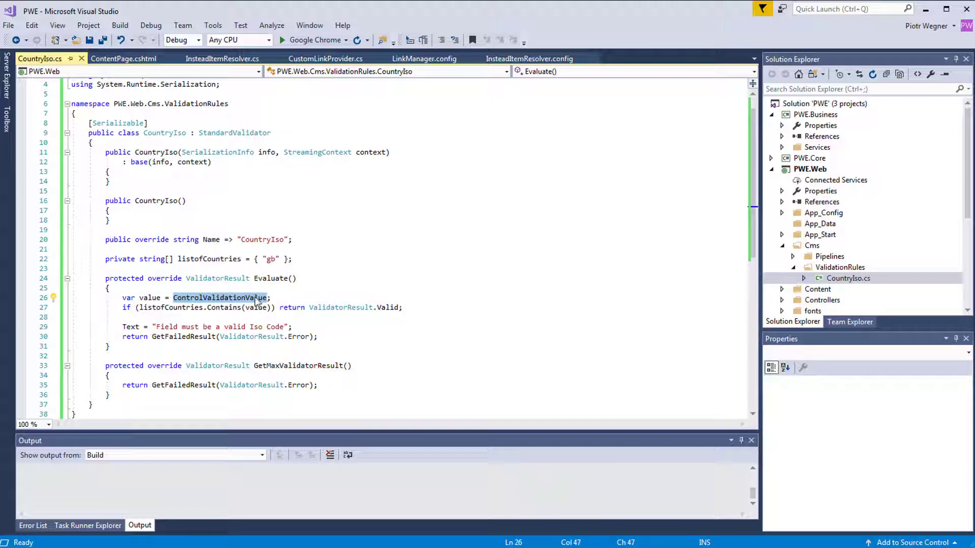
{"action": "double_click", "coordinate": [234, 260]}
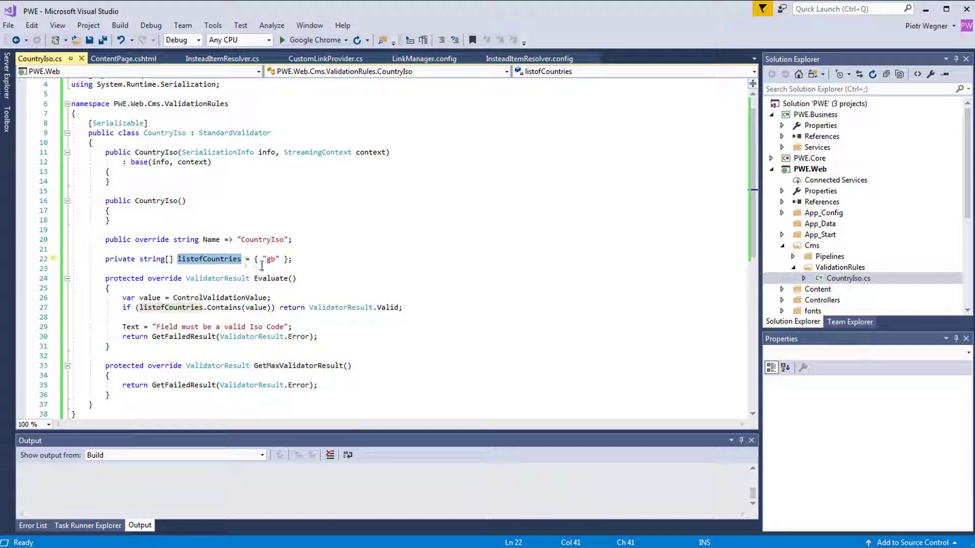
{"action": "double_click", "coordinate": [383, 308]}
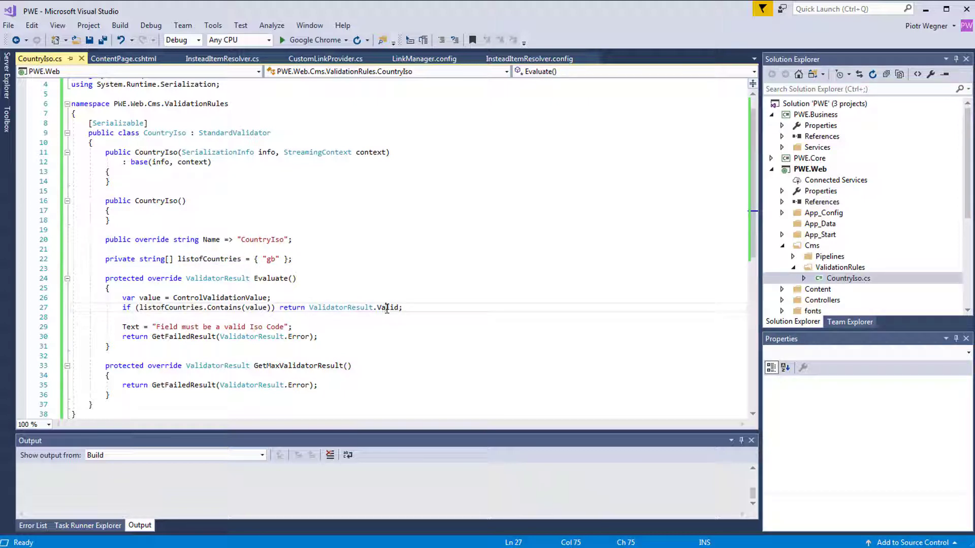
{"action": "double_click", "coordinate": [299, 337]}
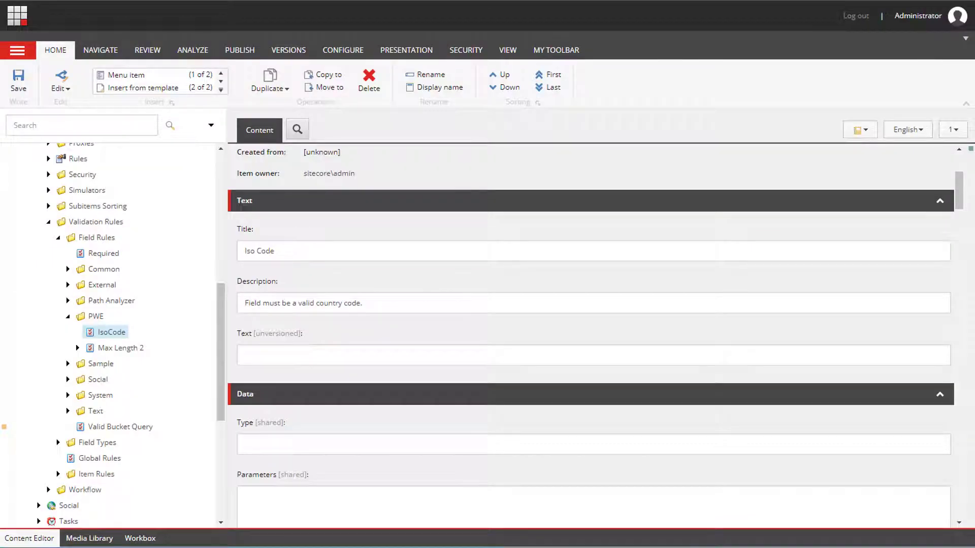
Paste PWE.Web.Cms.ValidationRules.CountryIso, PWE.Web into the IsoCode rule's Type and save
{"action": "left_click", "coordinate": [295, 443]}
{"action": "type", "text": "PWE.Web.Cms.ValidationRules.CountryIso, PWE.Web"}
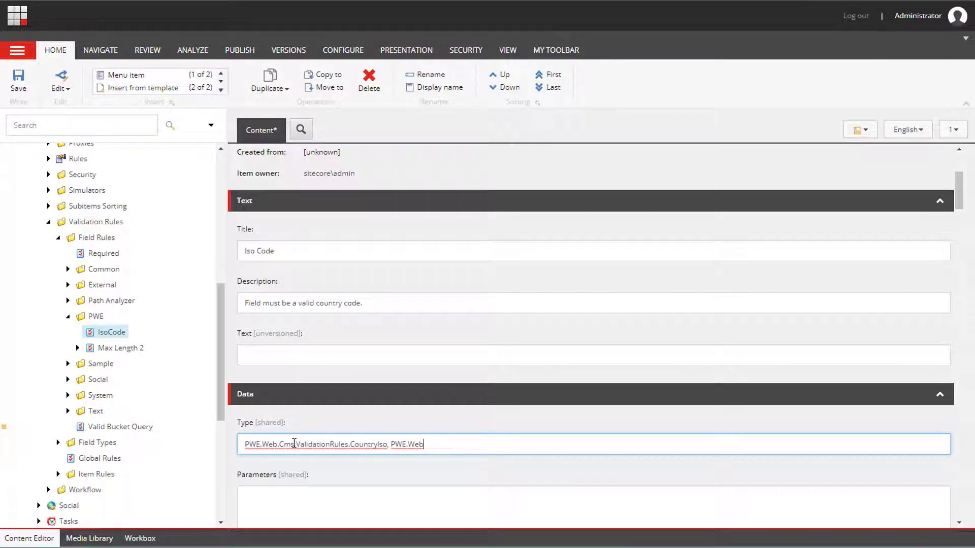
{"action": "left_click", "coordinate": [24, 84]}
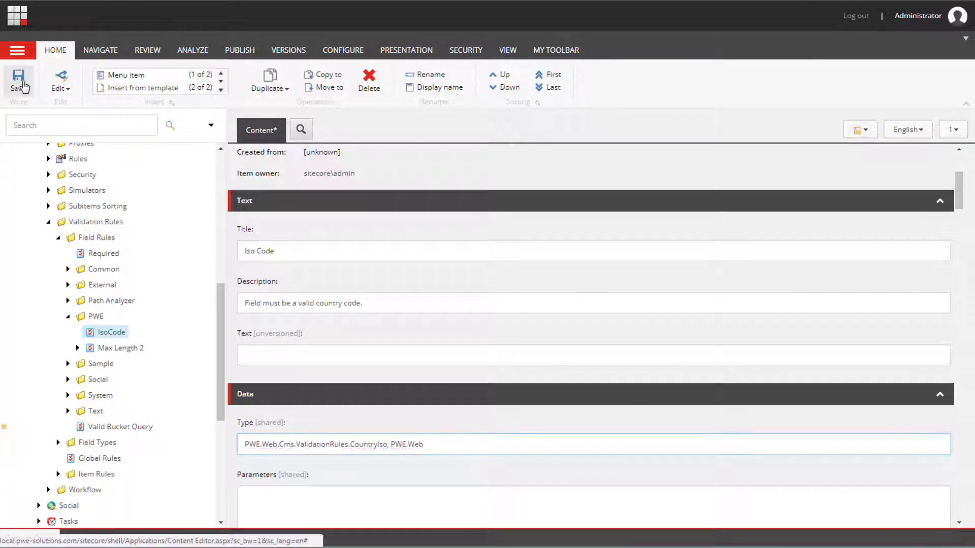
{"action": "left_click", "coordinate": [39, 191]}
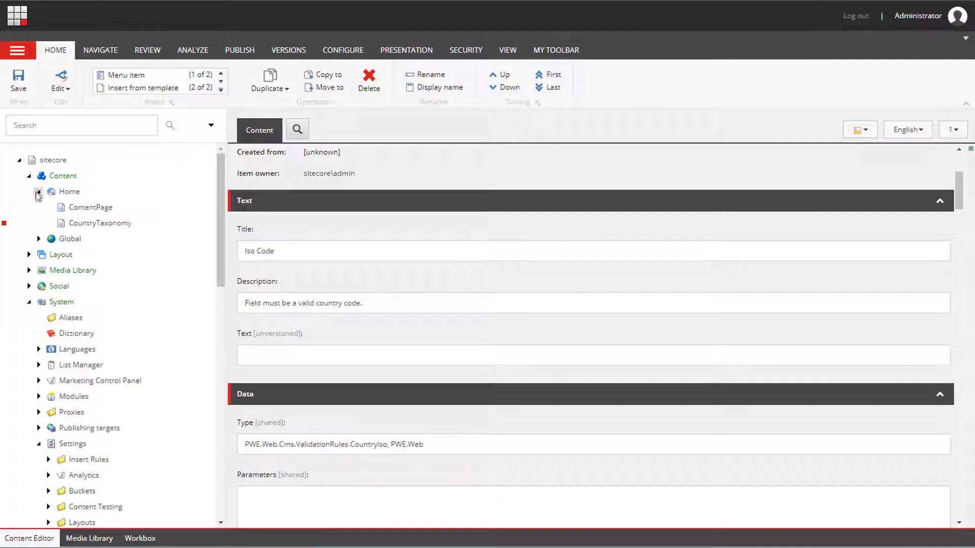
Set CountryTaxonomy's CountryIso to gb and save, passing validation
{"action": "left_click", "coordinate": [95, 227]}
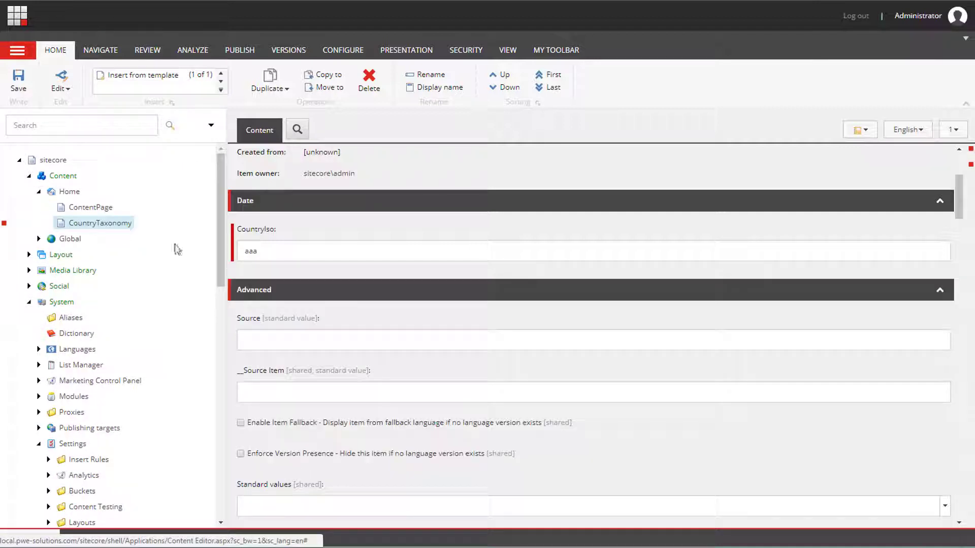
{"action": "double_click", "coordinate": [276, 253]}
{"action": "type", "text": "gb"}
{"action": "left_click", "coordinate": [23, 85]}
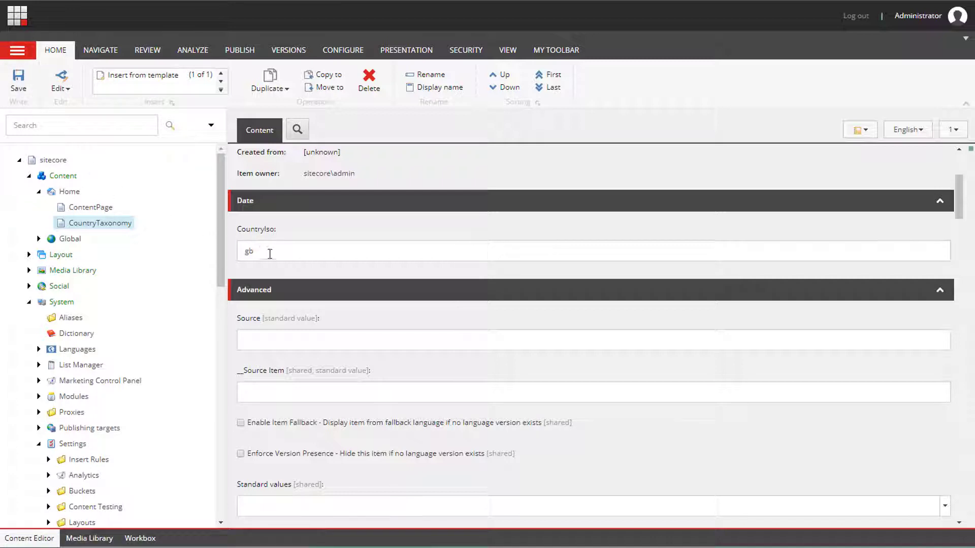
Change CountryIso back to aaa and save again
{"action": "double_click", "coordinate": [268, 252]}
{"action": "type", "text": "aaa"}
{"action": "left_click", "coordinate": [25, 86]}
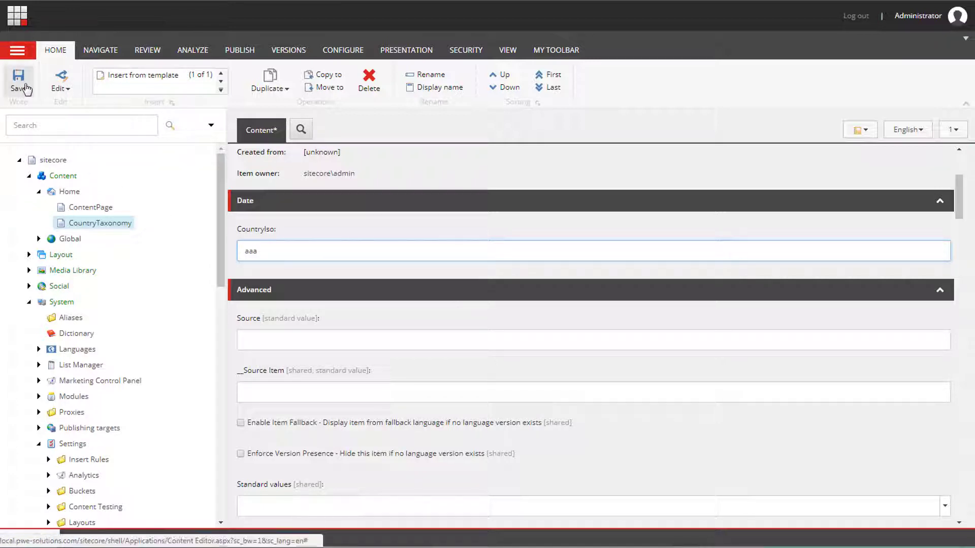